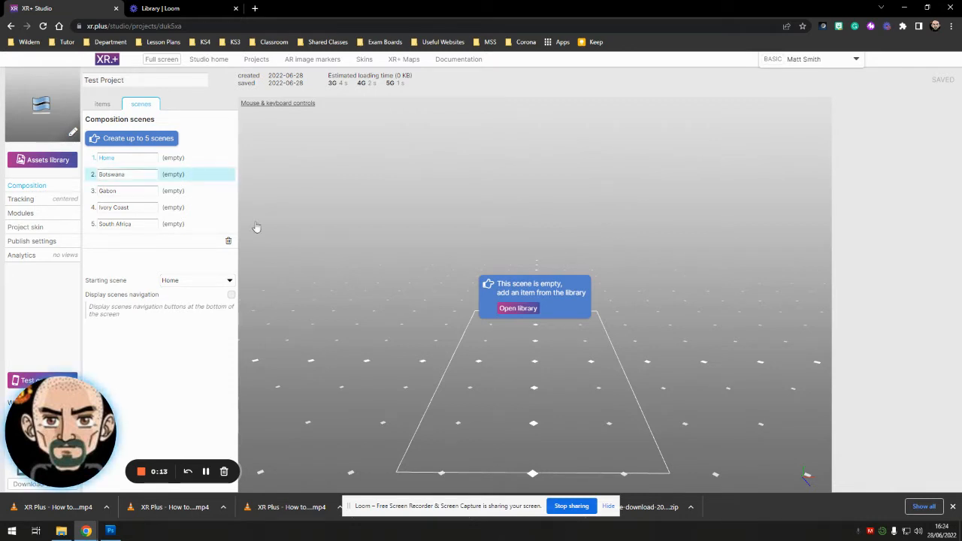
- Open the project assets library and look through its import categories, from 3D models to text
left_click(518, 309)
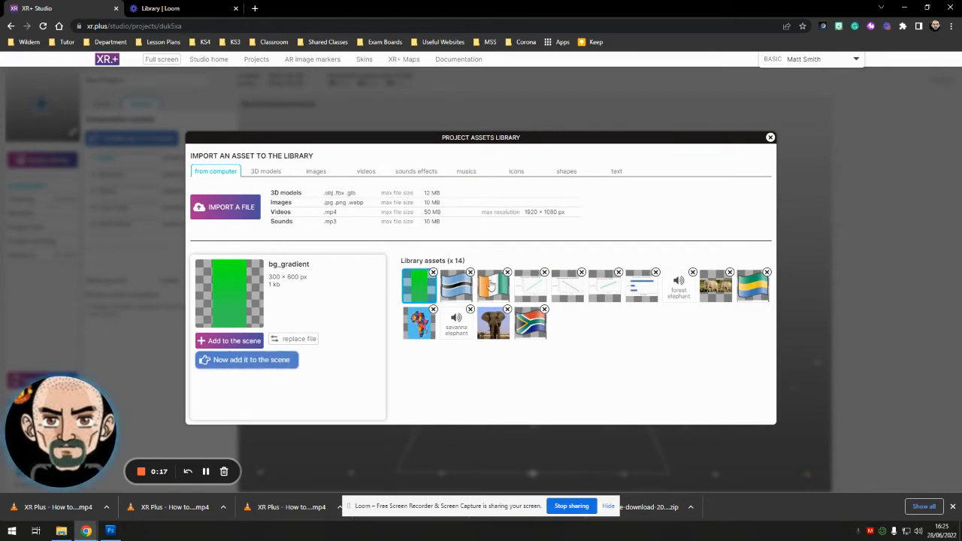
left_click(266, 172)
left_click(311, 172)
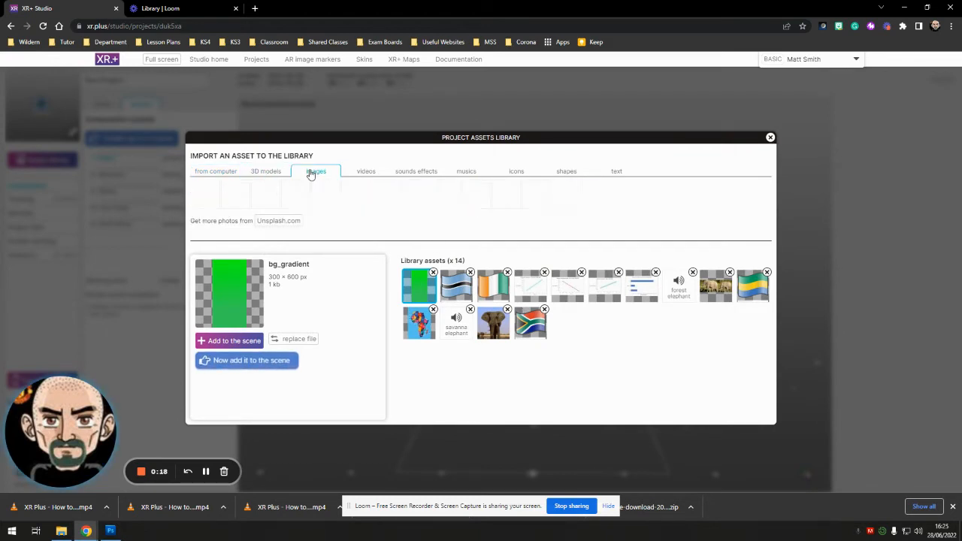
left_click(366, 172)
left_click(416, 172)
left_click(466, 174)
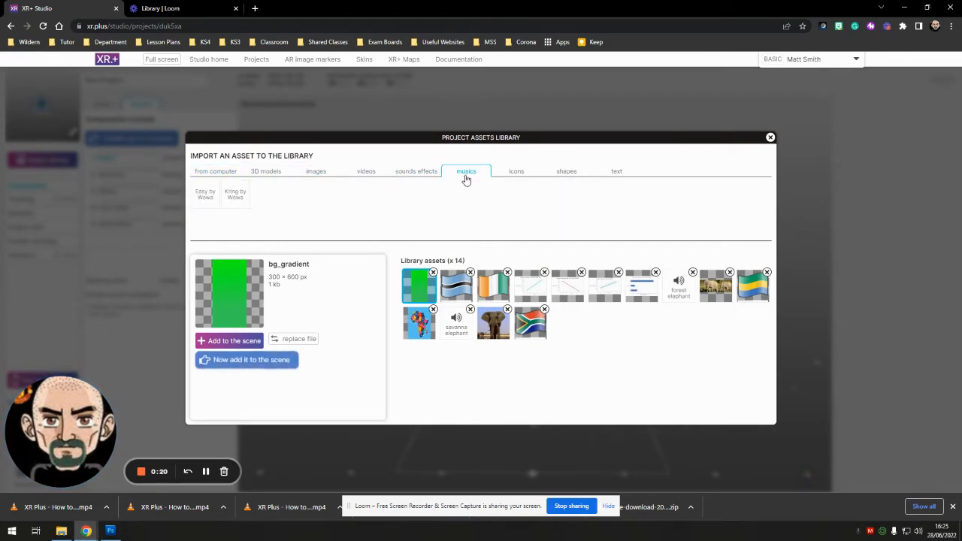
left_click(517, 175)
left_click(566, 173)
left_click(616, 174)
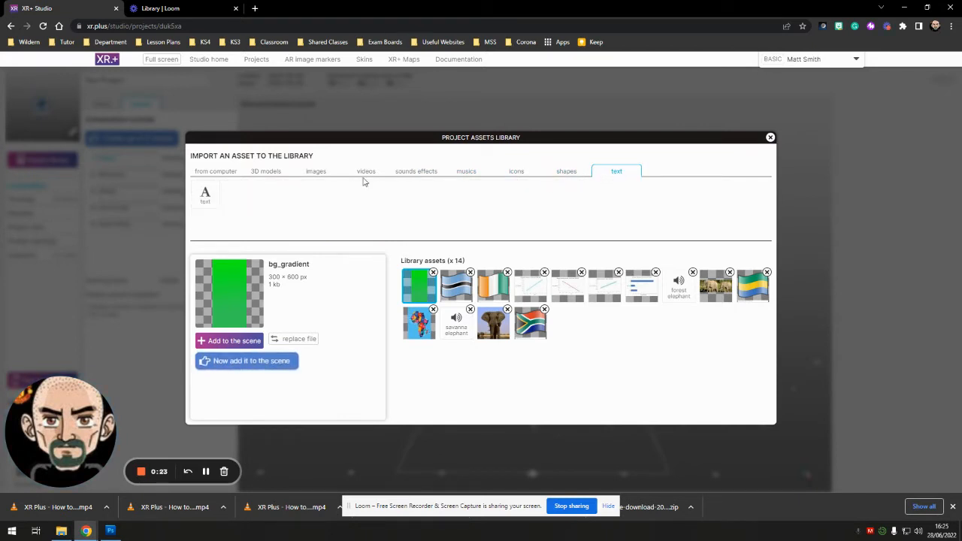
left_click(235, 174)
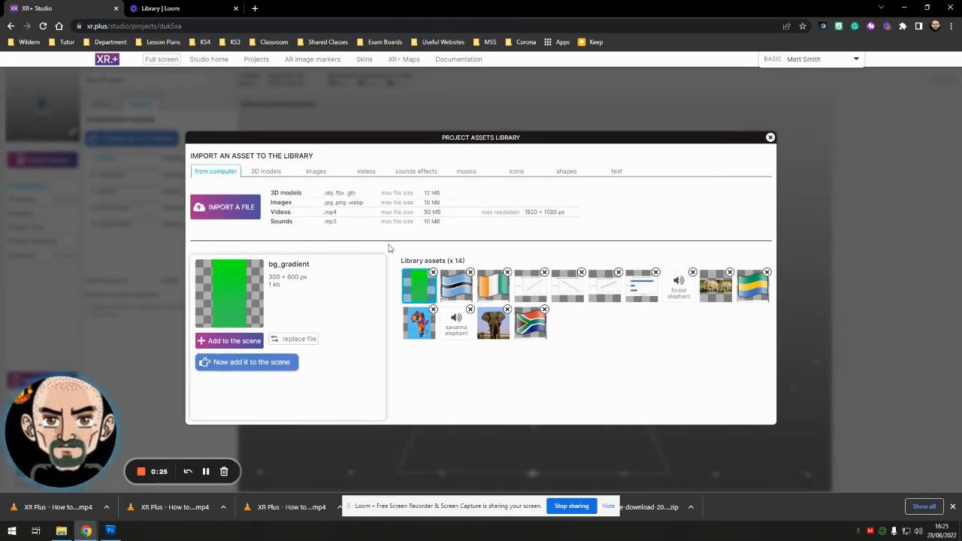
- Add the botswana flag image to the Home scene and activate the Rotation tool
left_click(463, 290)
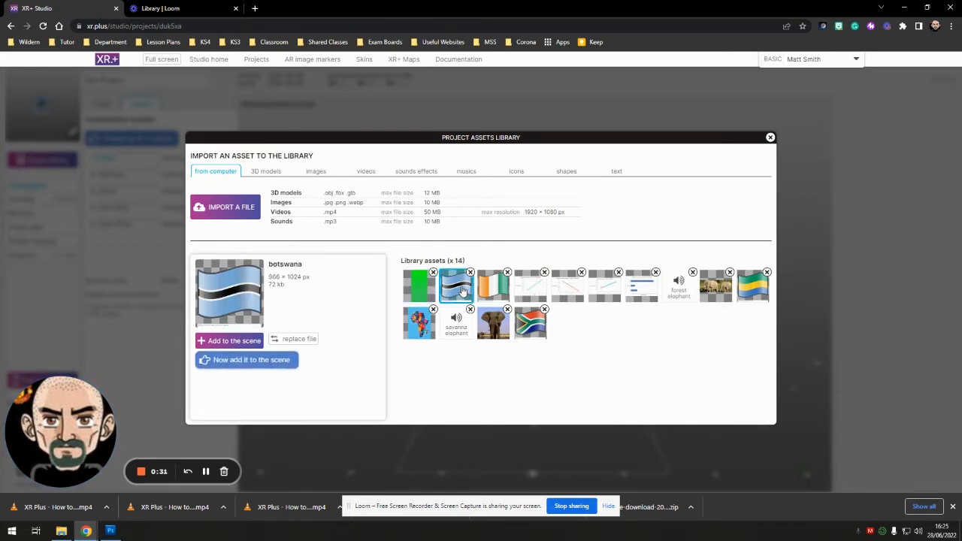
left_click(234, 341)
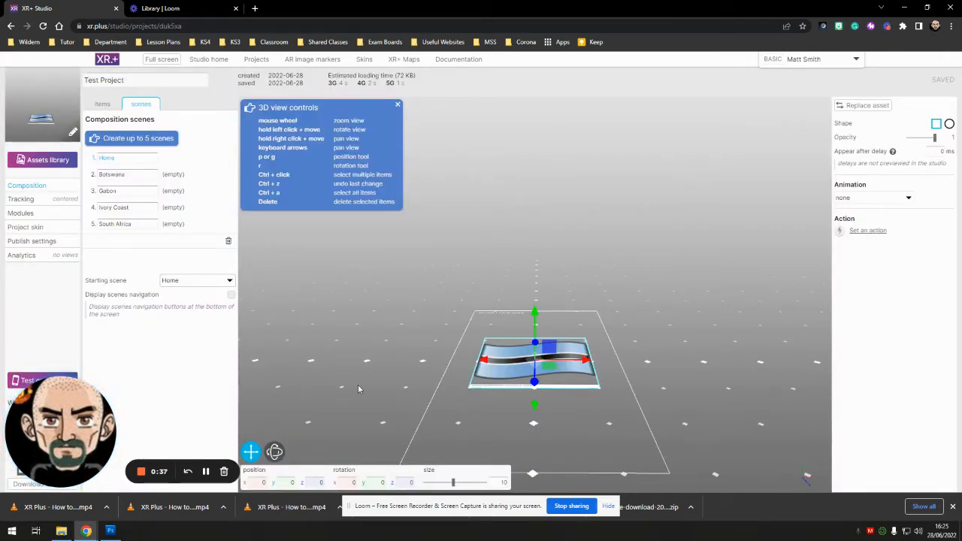
left_click(275, 452)
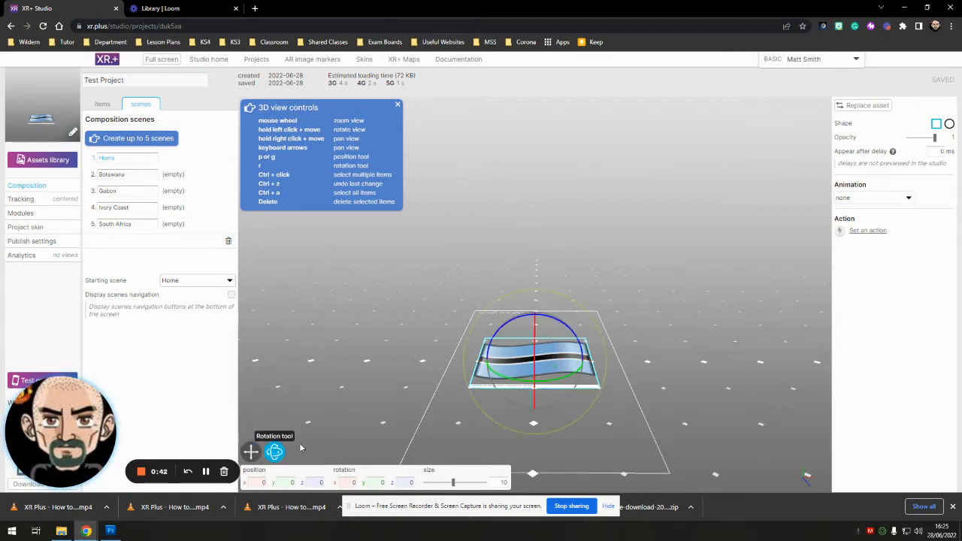
- Set the Botswana flag's size to 5 and move it to the upper left of the screen safe area, about X -3.59, Z -8.26
left_click(453, 385)
left_click_drag(452, 375, 452, 448)
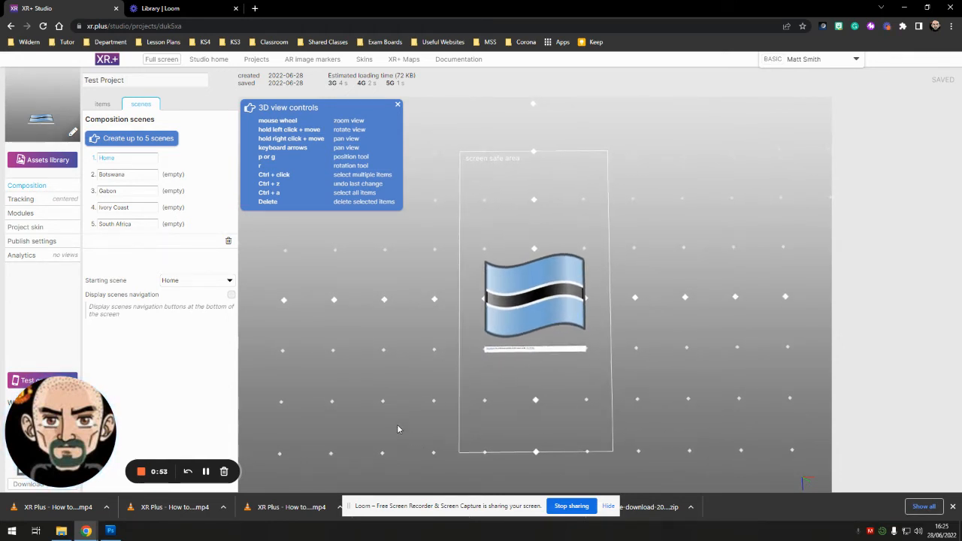
left_click(524, 331)
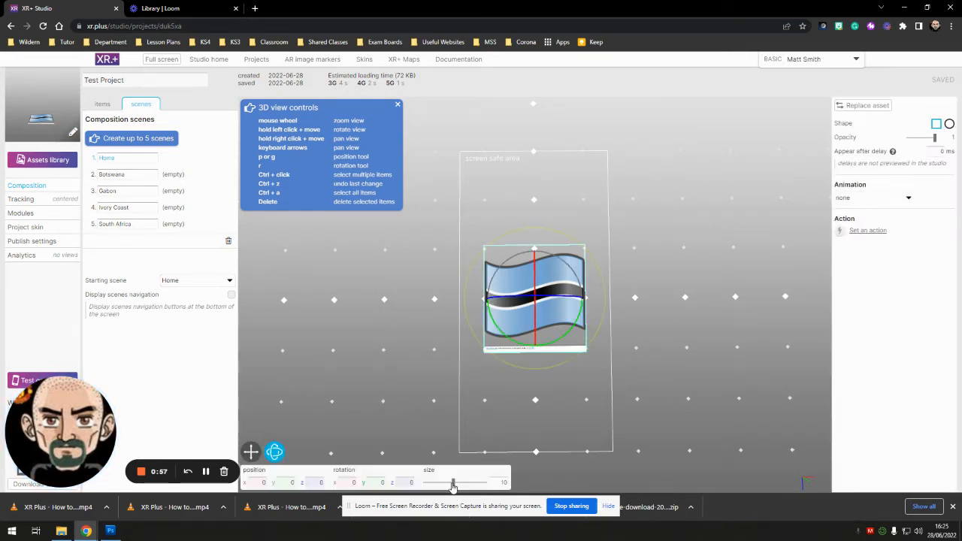
mouse_move(453, 484)
left_mouse_down()
mouse_move(473, 483)
mouse_move(438, 485)
left_mouse_up()
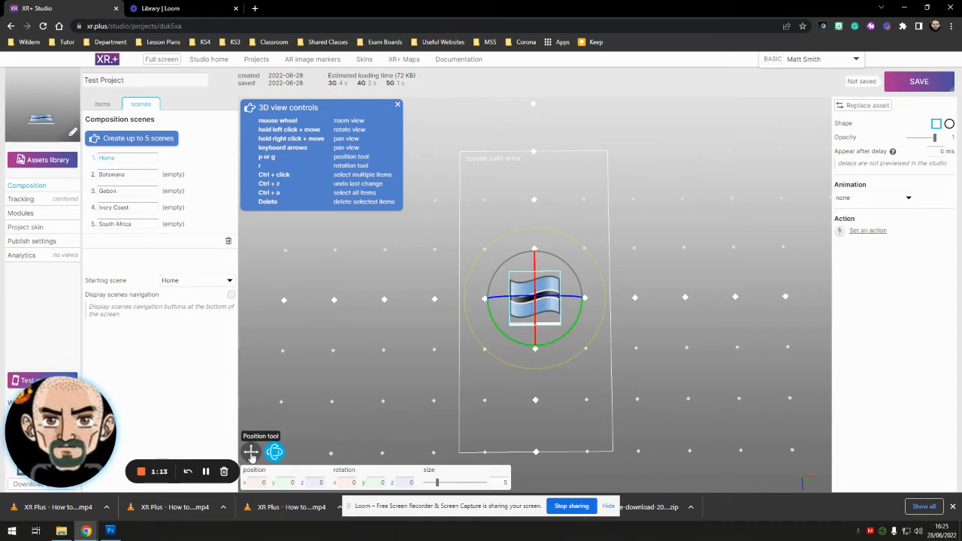
left_click(251, 452)
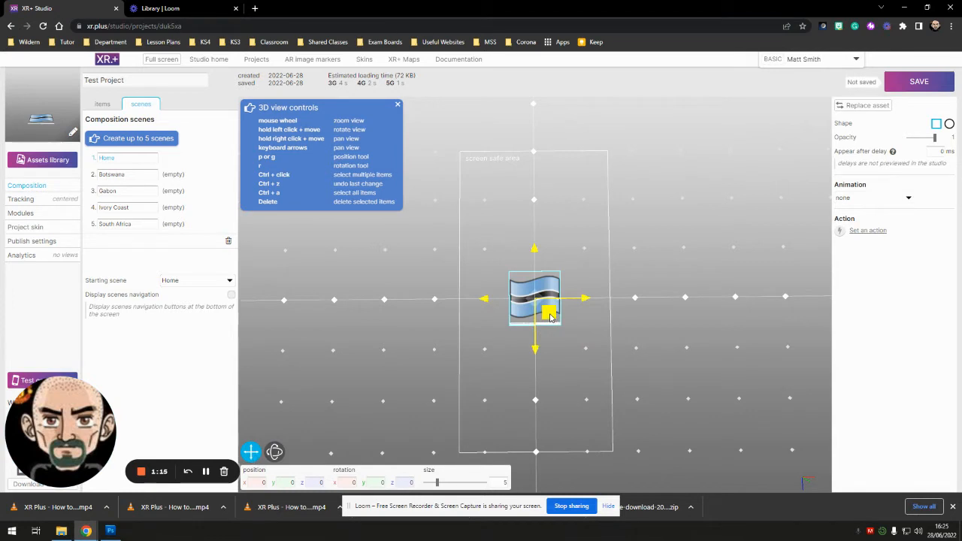
left_click_drag(550, 317, 515, 235)
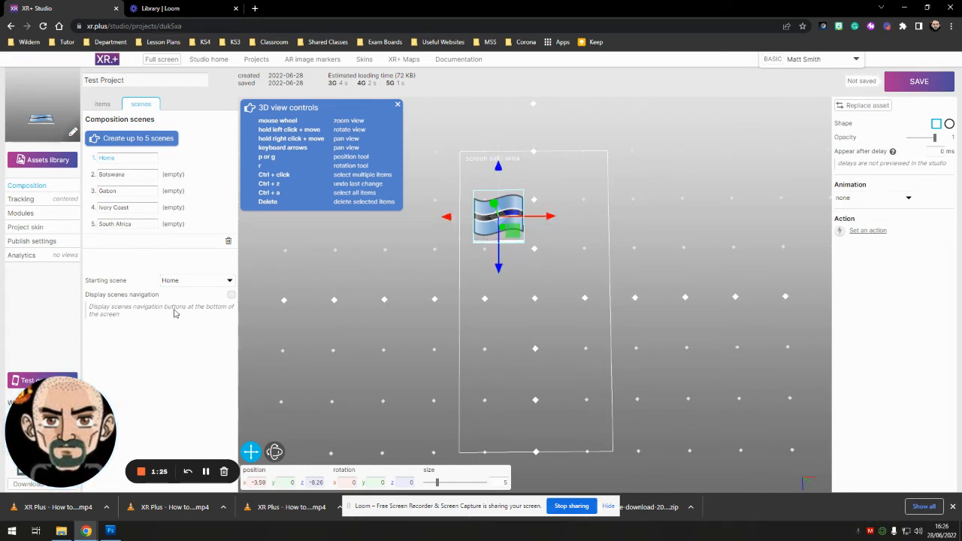
- Add the cote d_ivoire flag at size 5 and place it right of the Botswana flag, about X 3.95, Z -7.75
left_click(48, 160)
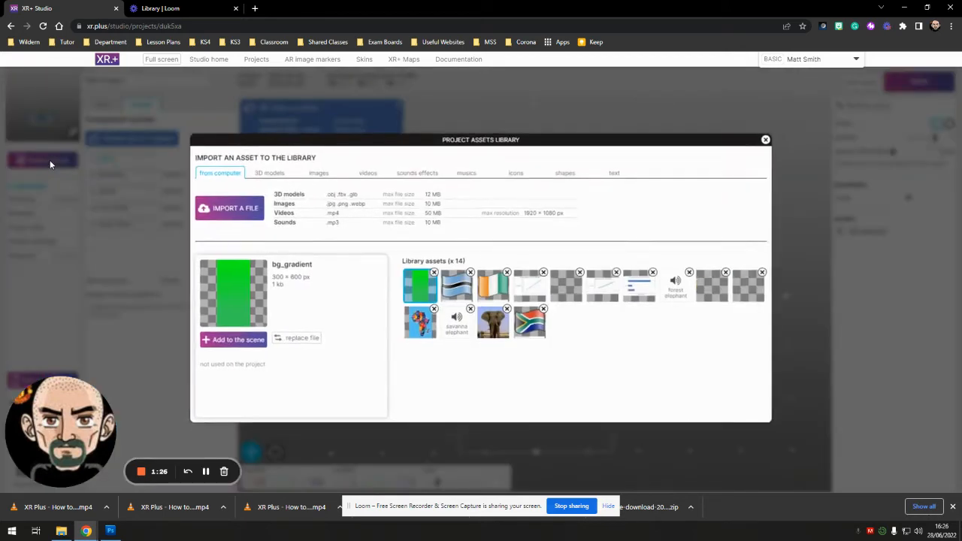
left_click(499, 292)
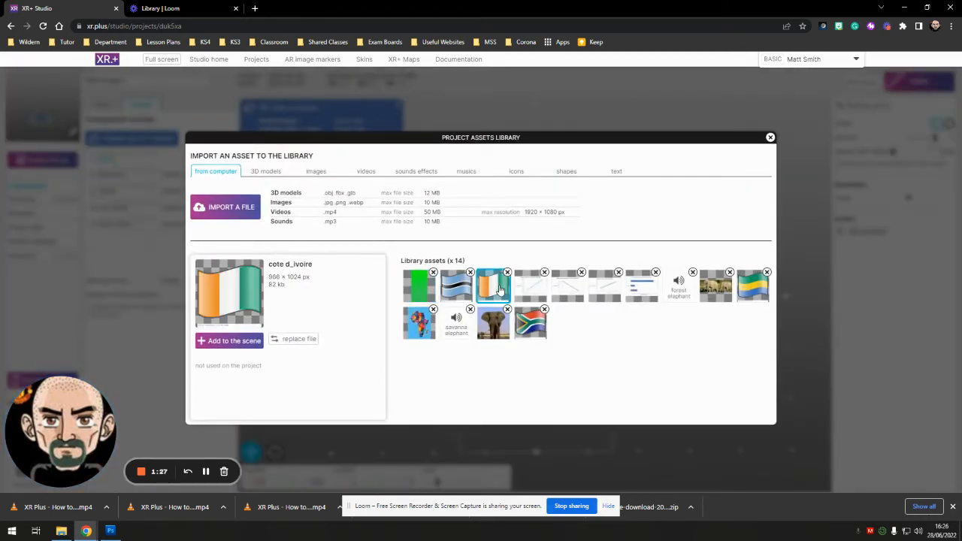
left_click(236, 340)
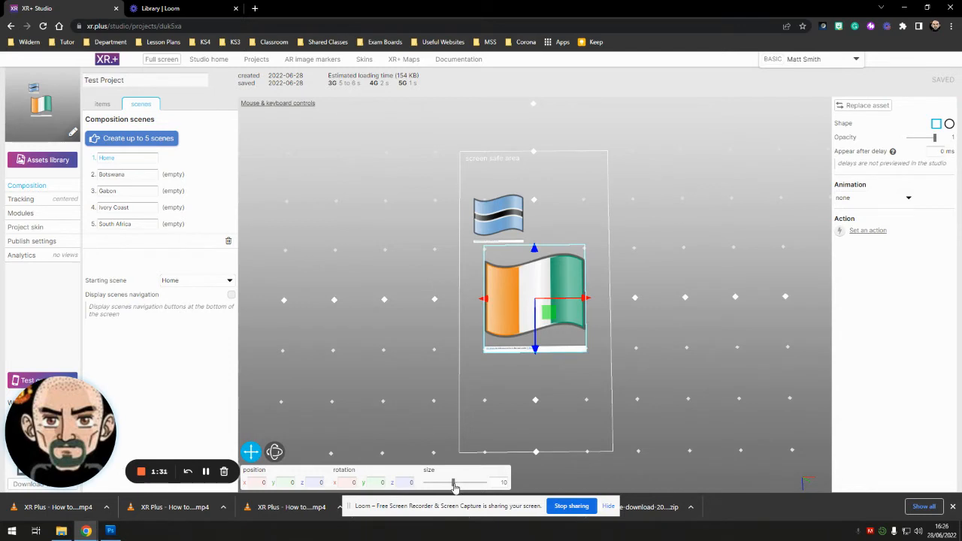
left_click_drag(456, 485, 440, 485)
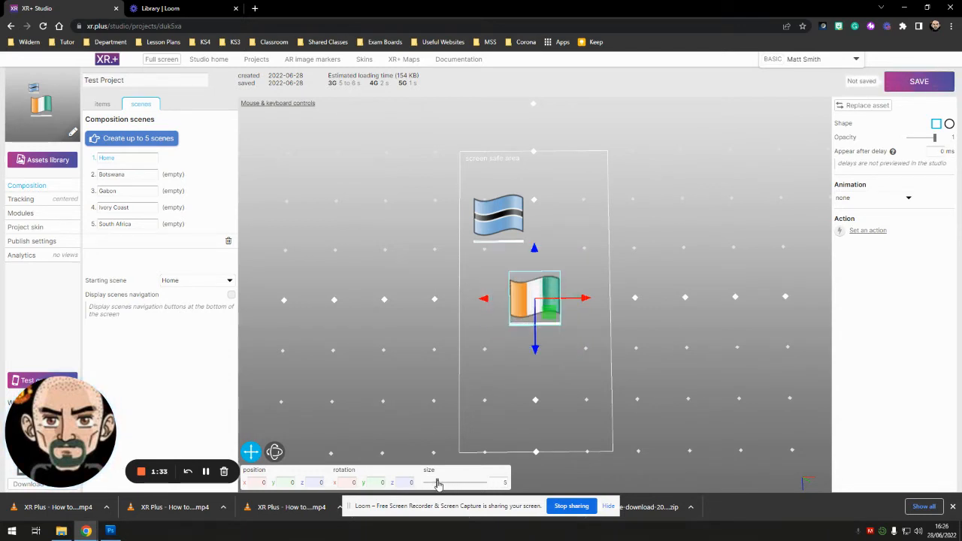
left_click_drag(551, 316, 590, 239)
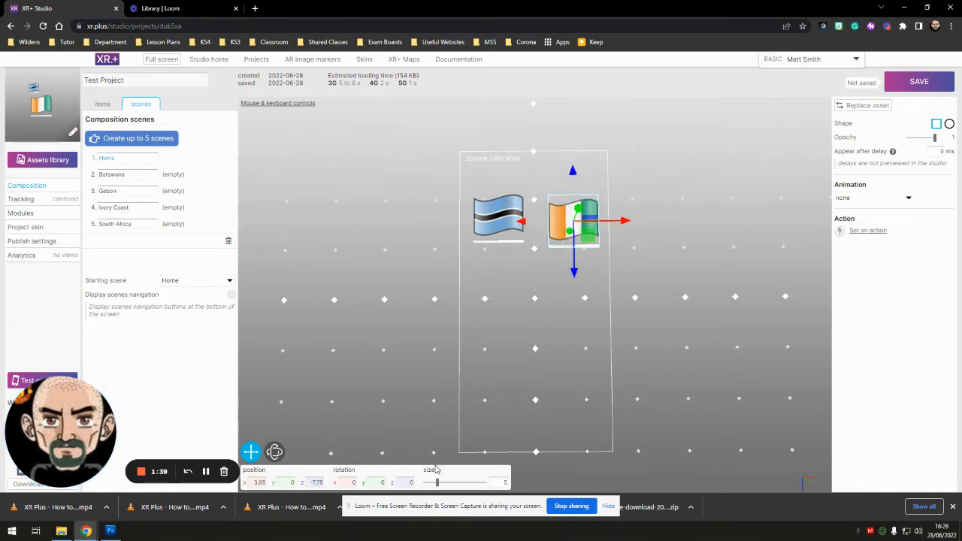
- Add the gabon flag at size 5 and place it below the Botswana flag, about X -3.49, Z 2.2
left_click(48, 160)
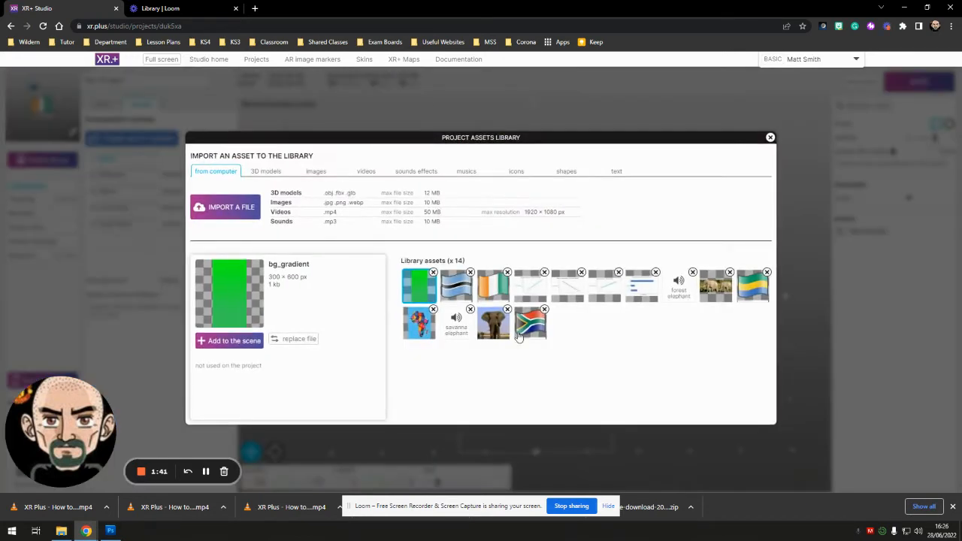
left_click(743, 292)
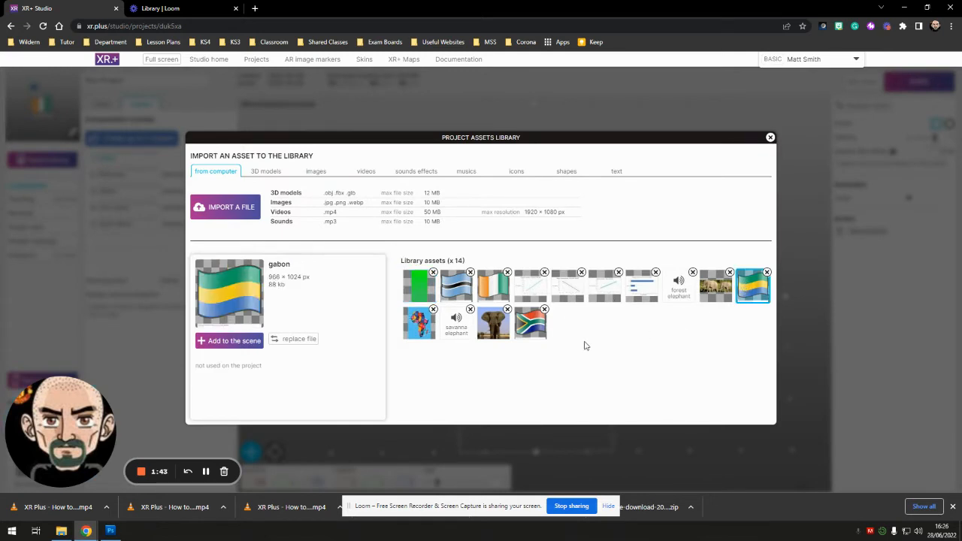
left_click(228, 341)
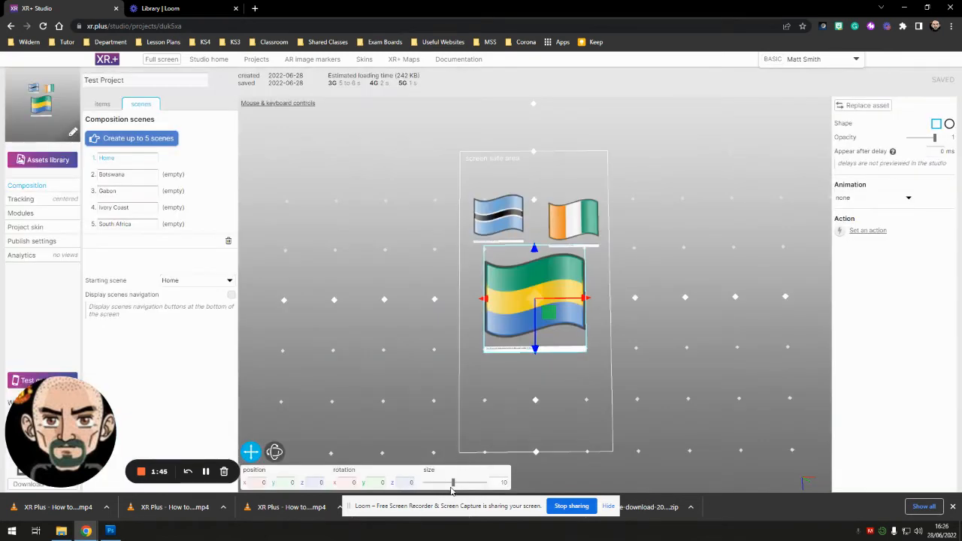
left_click_drag(454, 483, 437, 483)
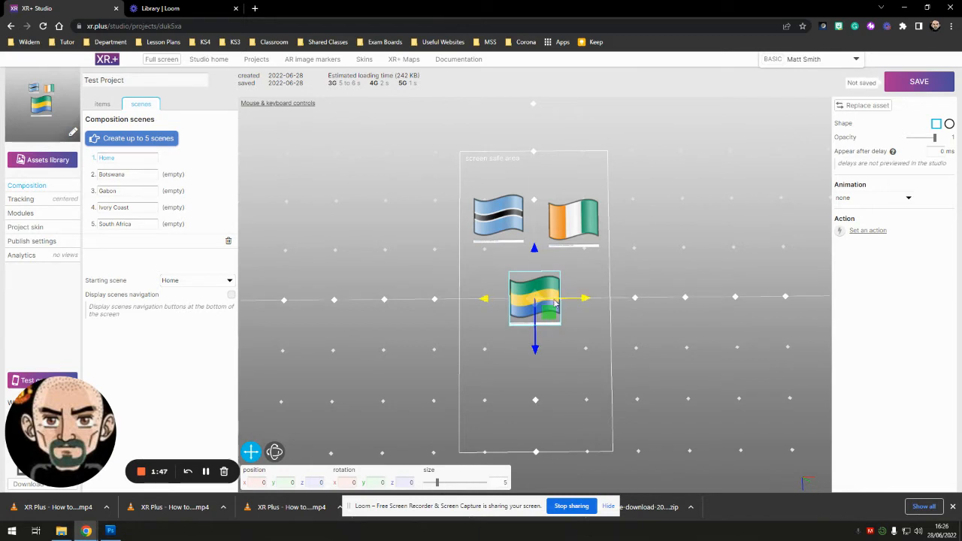
left_click_drag(553, 312, 516, 336)
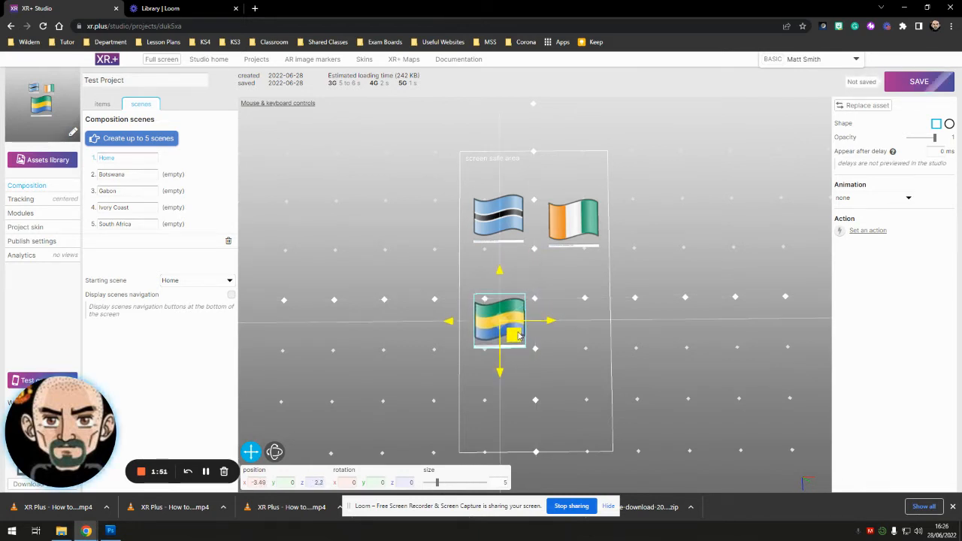
- Add the South African flag at size 5 and place it below the Ivory Coast flag, about X 3.78, Z 2.5
left_click(46, 161)
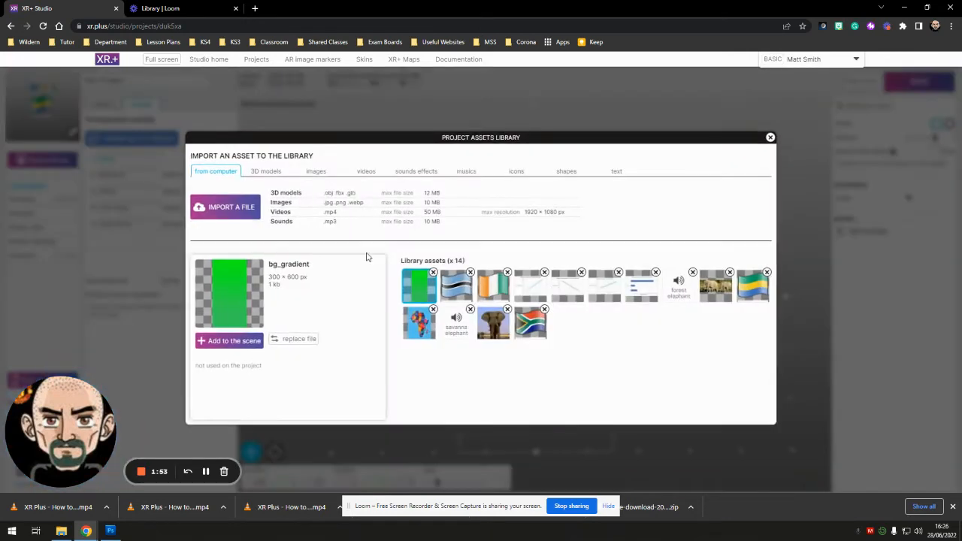
left_click(531, 322)
left_click(229, 343)
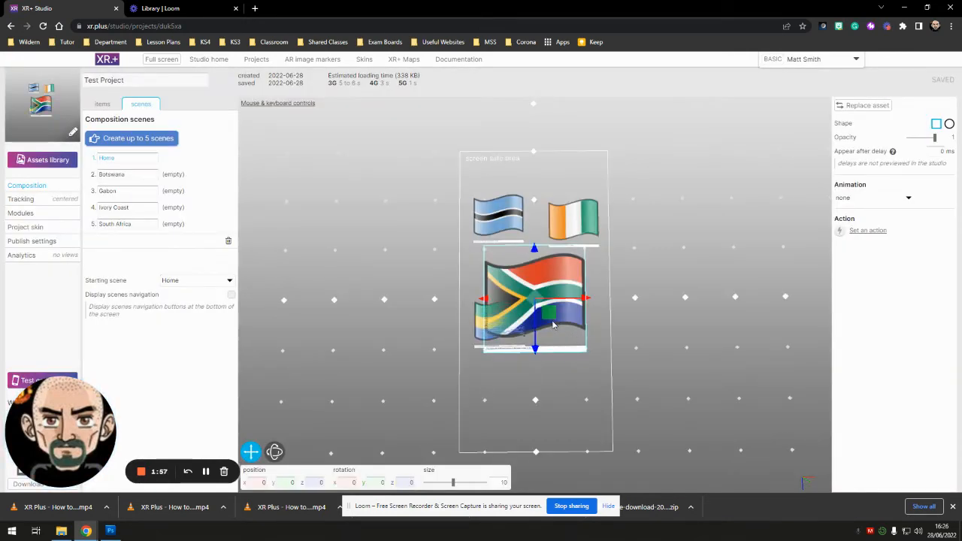
left_click_drag(453, 488, 440, 487)
left_click_drag(550, 319, 592, 343)
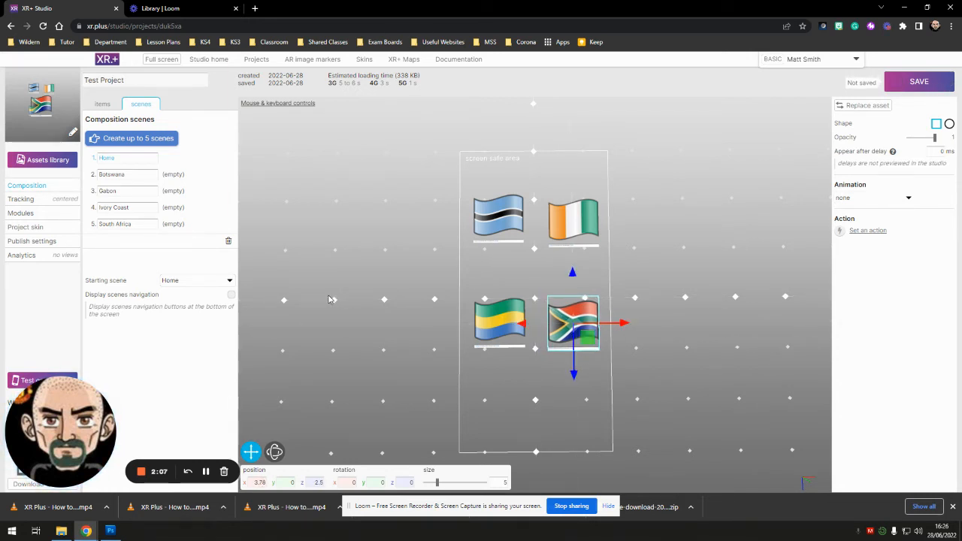
left_click(465, 404)
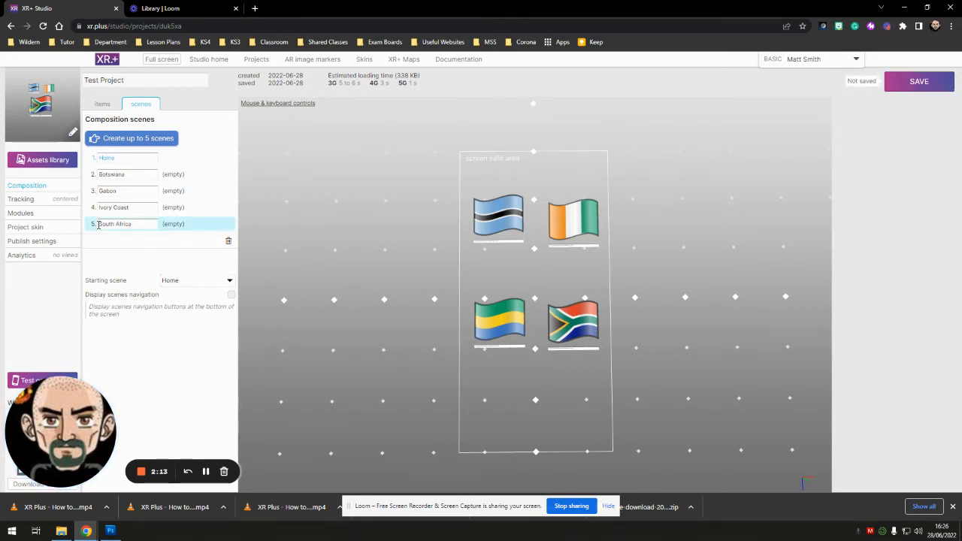
- Add a text item to the Home scene and place it centred below the four flags, about X -0.09, Z 9.07
left_click(50, 160)
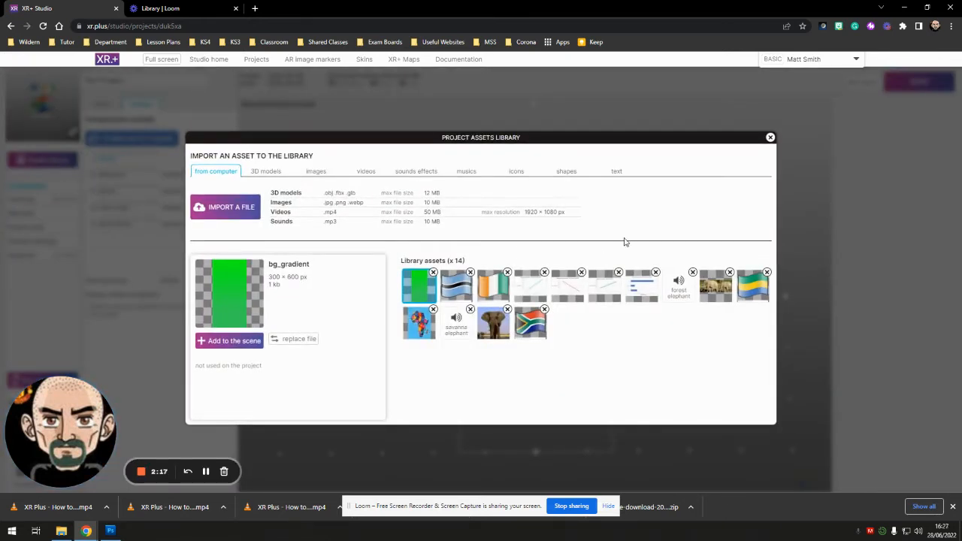
left_click(618, 172)
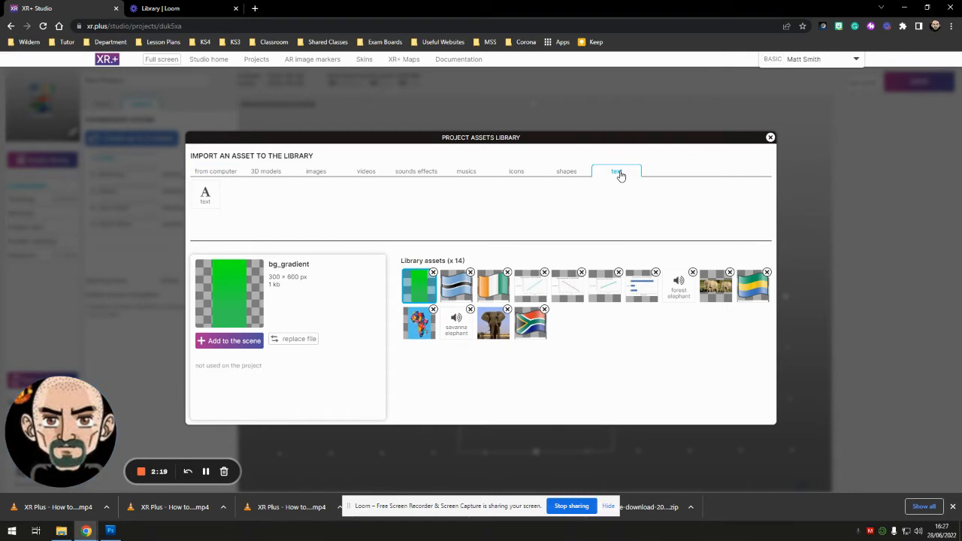
left_click(203, 197)
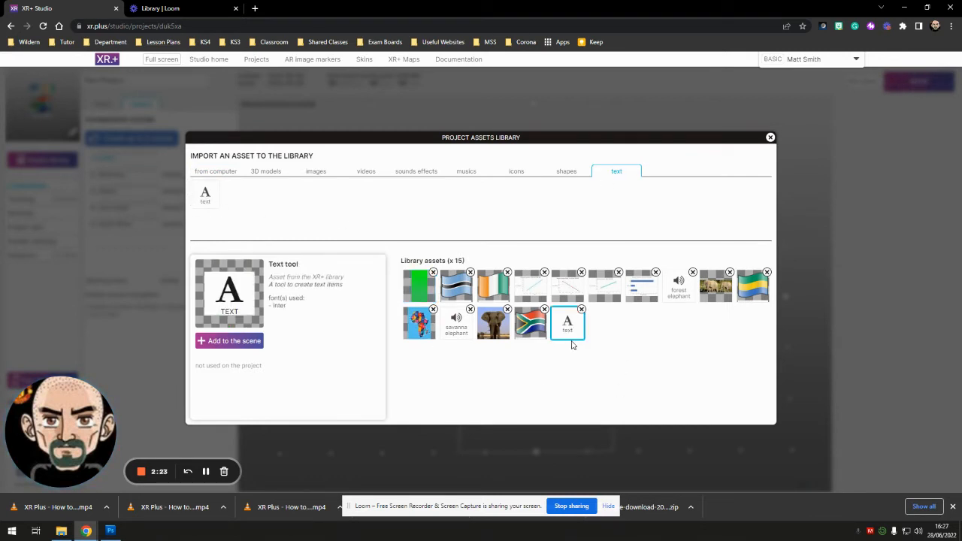
left_click(229, 342)
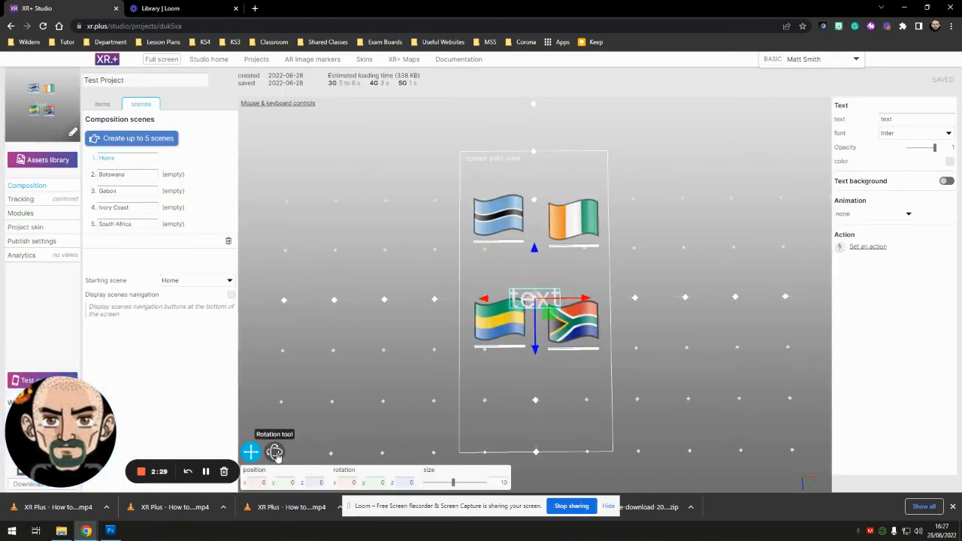
left_click_drag(530, 316, 550, 406)
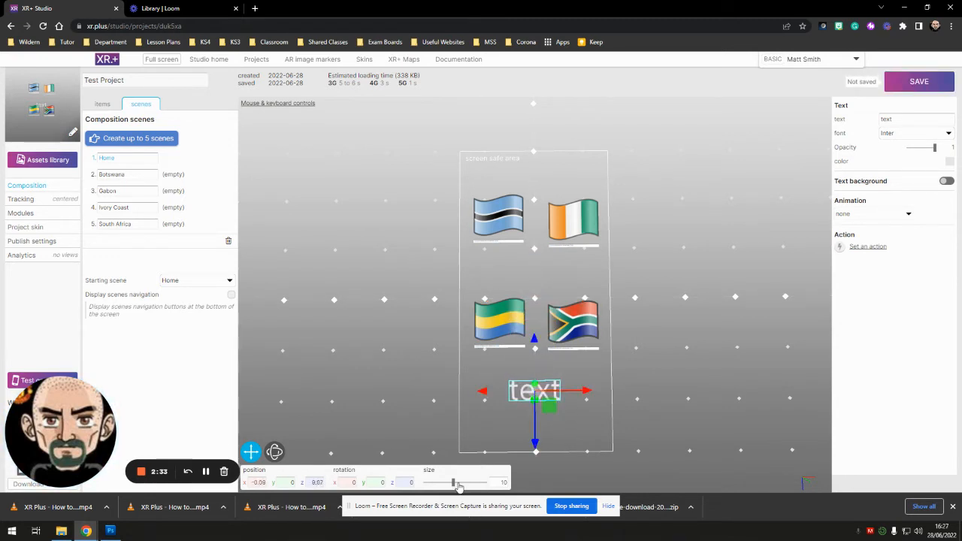
- Set the text item's size to 11.5 and change its wording to PAEW
mouse_move(459, 488)
left_mouse_down()
mouse_move(439, 487)
mouse_move(460, 487)
left_mouse_up()
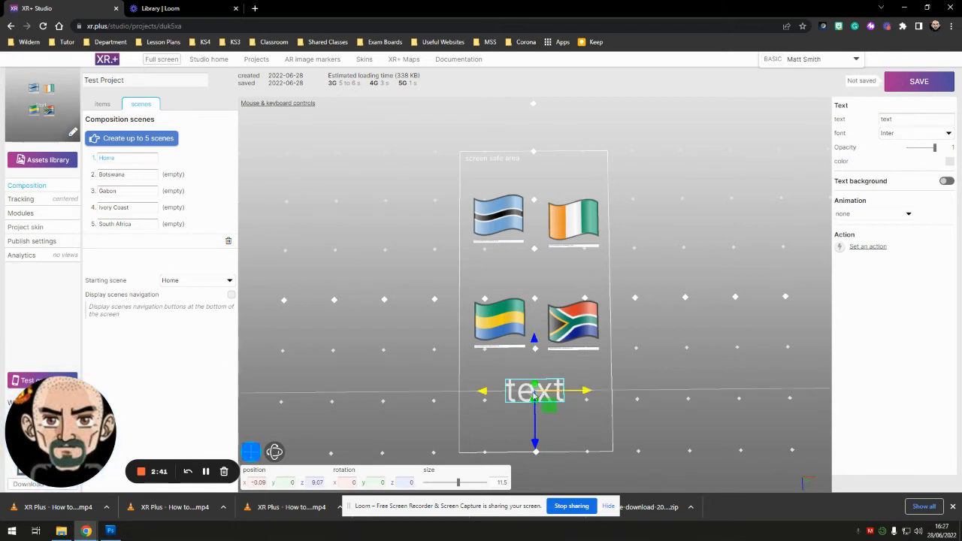
left_click_drag(916, 118, 862, 125)
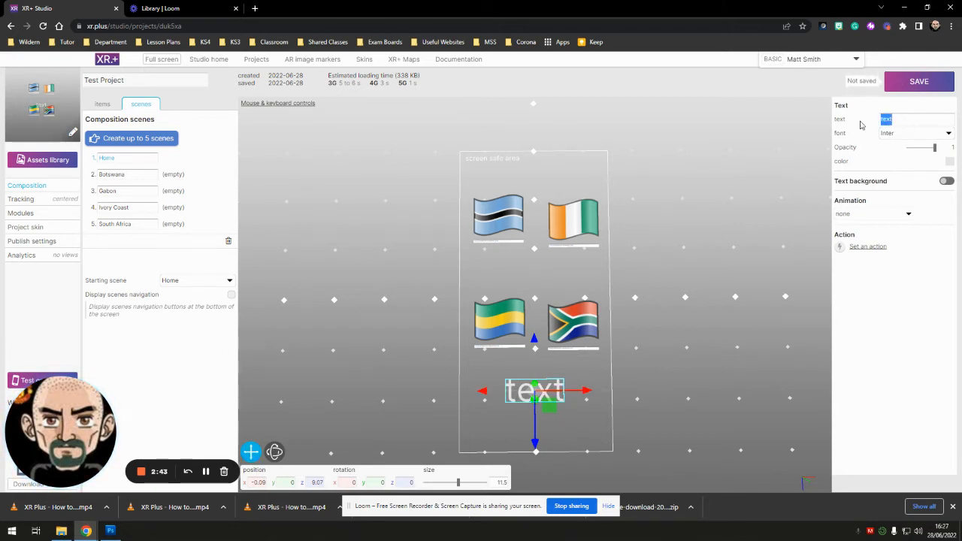
type("PAEW")
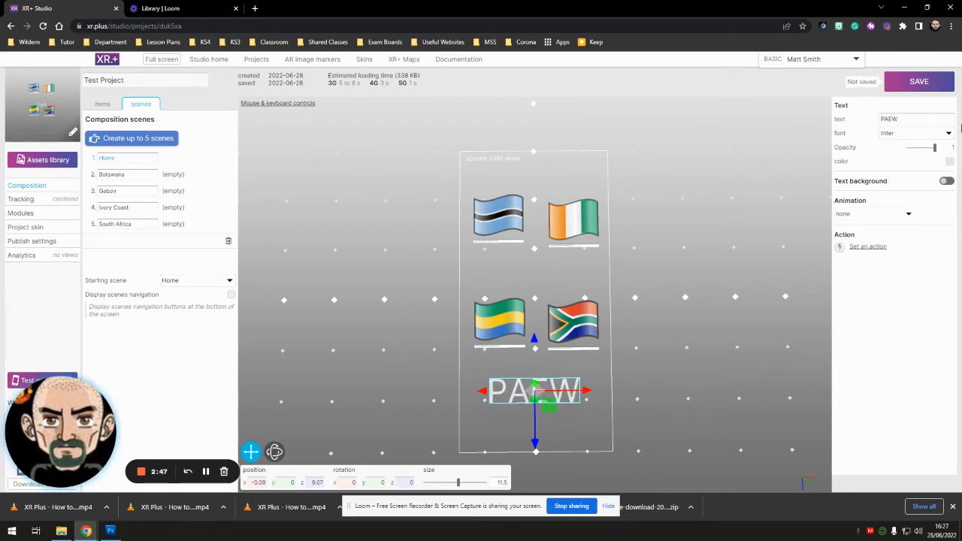
- Try the Cardo, Oswald and Smilicious fonts on the PAEW text and settle on Oswald
left_click(936, 135)
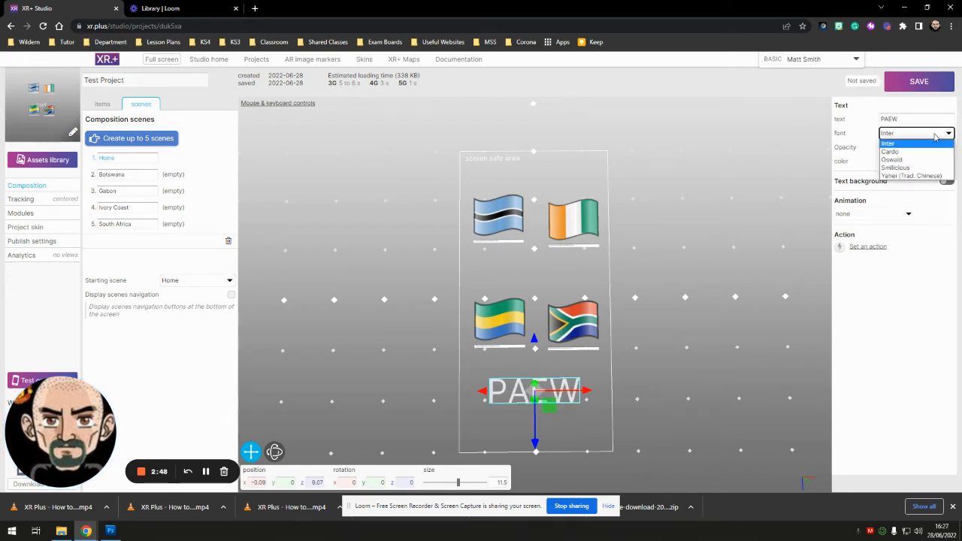
left_click(893, 152)
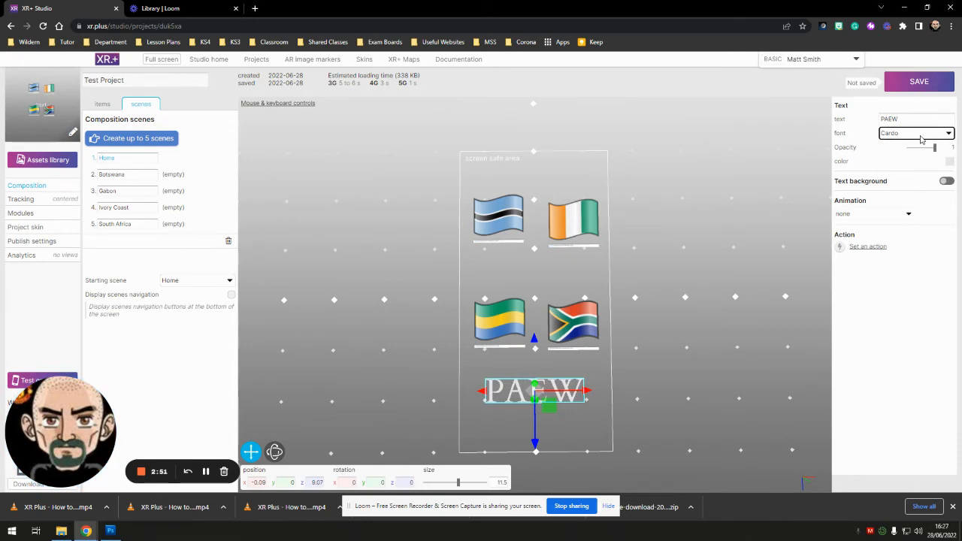
left_click(921, 135)
left_click(893, 160)
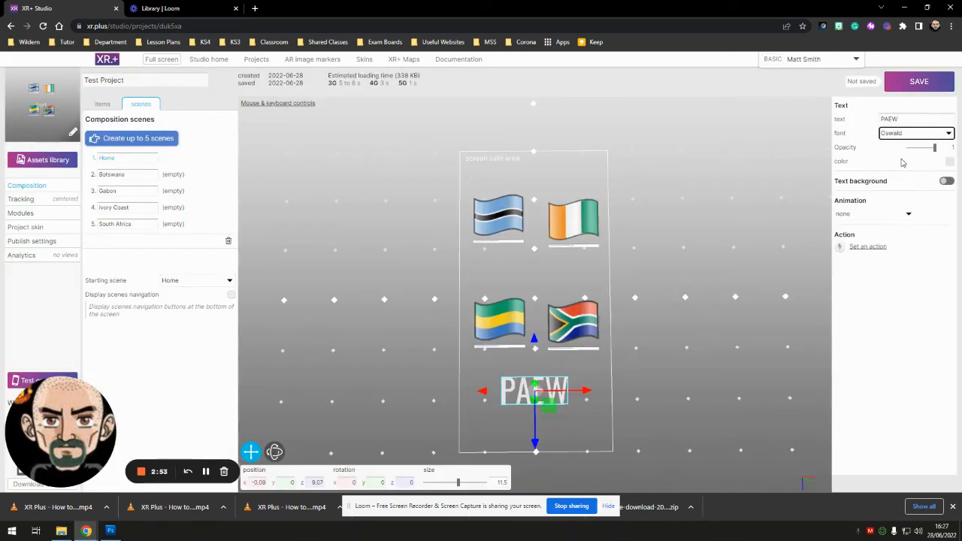
left_click(922, 140)
left_click(894, 168)
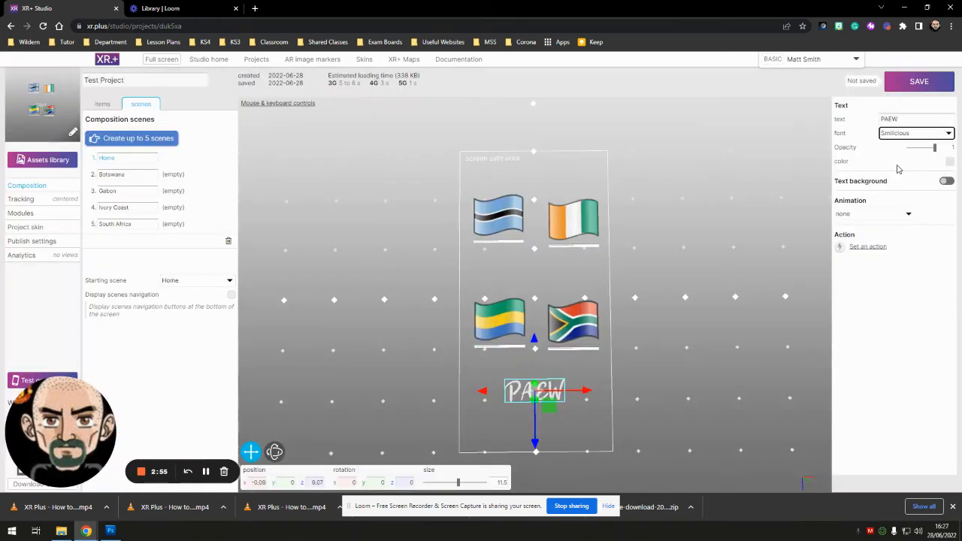
left_click(913, 133)
left_click(906, 160)
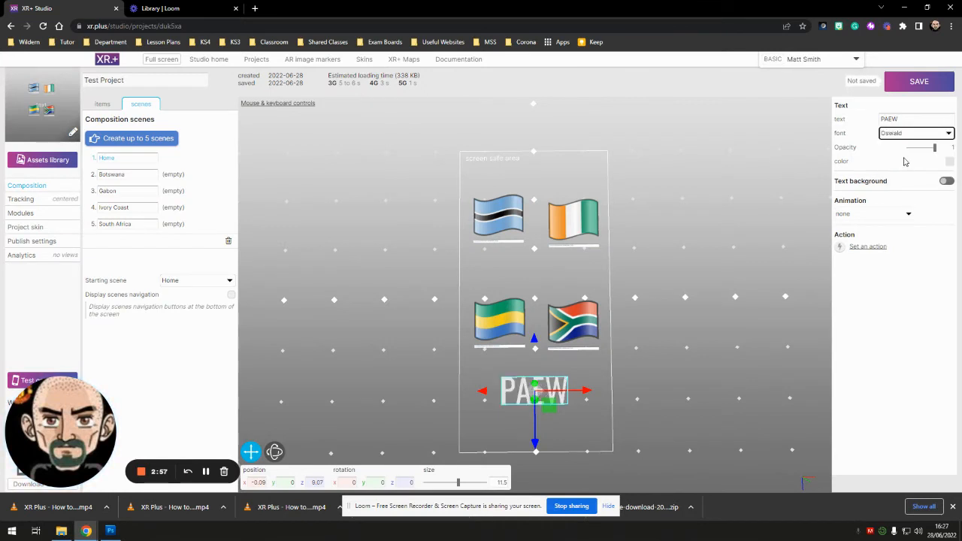
- Change the PAEW text's colour to near-black, about RGB 26, 25, 25, and deselect the text
left_click(950, 165)
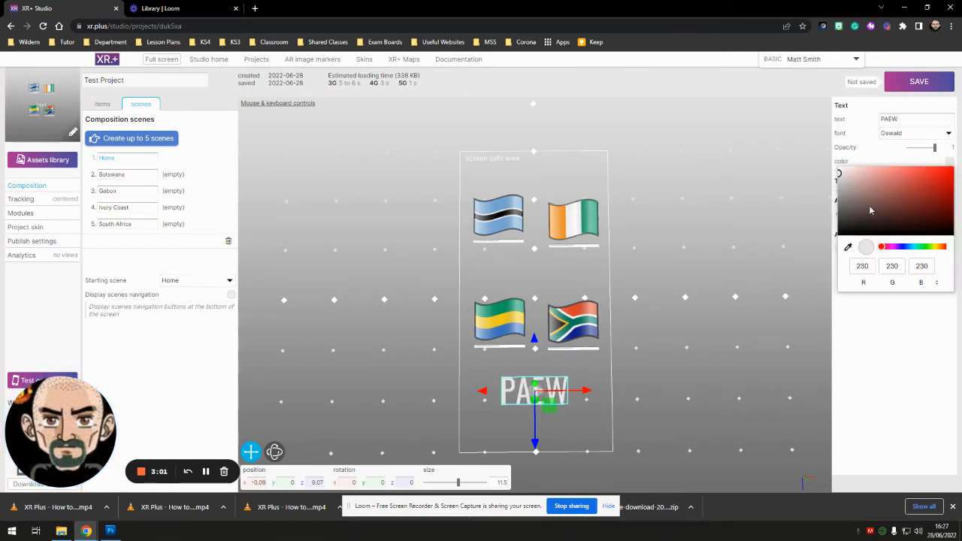
left_click(840, 211)
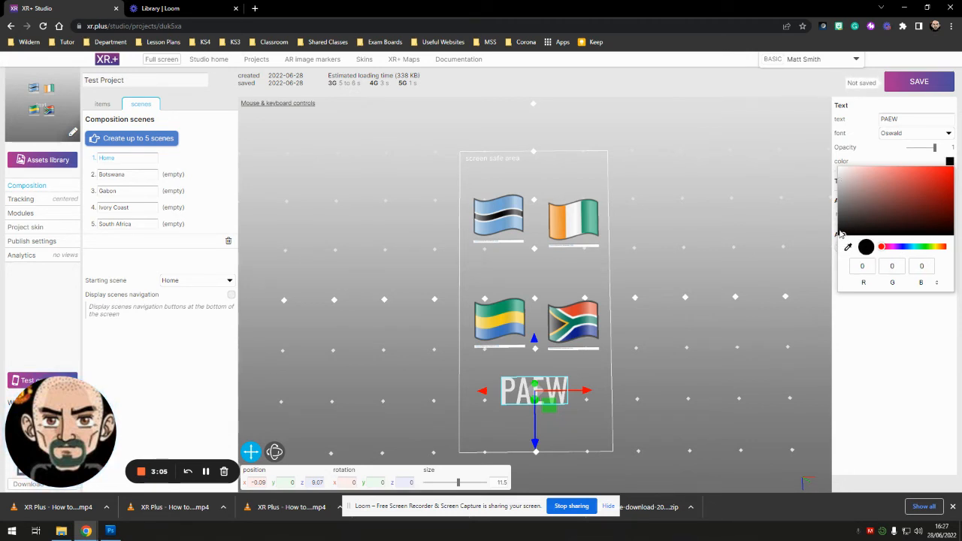
left_click_drag(841, 234, 844, 232)
left_click(953, 162)
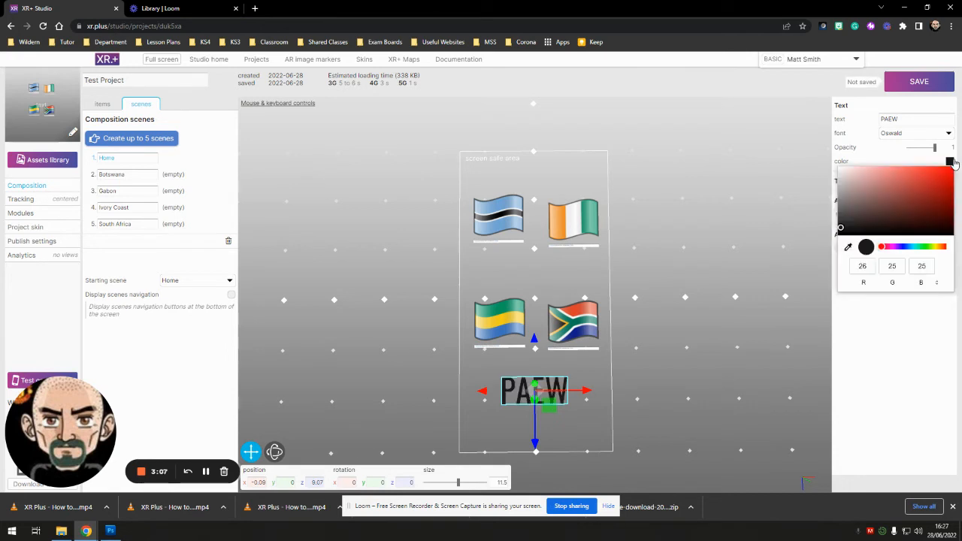
left_click(738, 365)
left_click(738, 365)
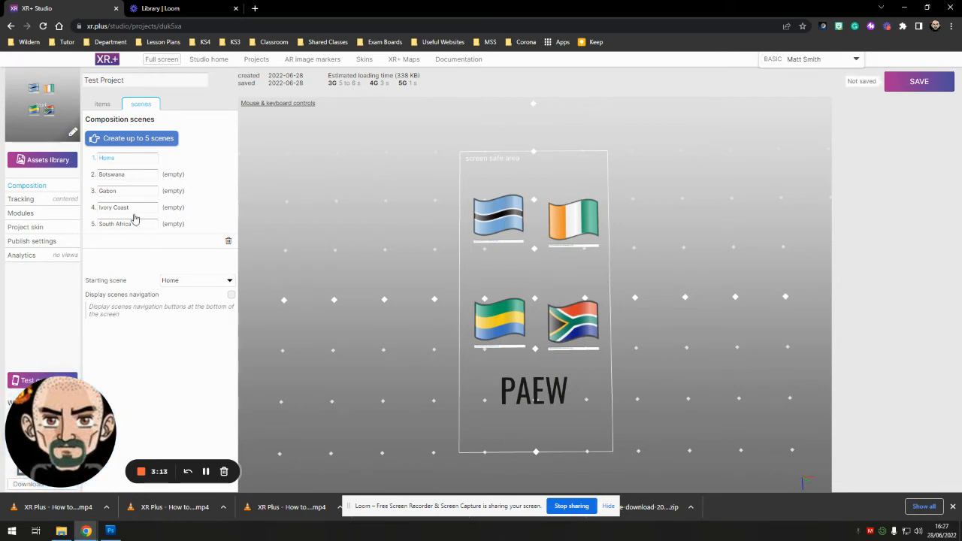
- Add the bg_gradient image to the Home scene and enlarge it to size 15.5 so it fills the screen safe area
left_click(51, 164)
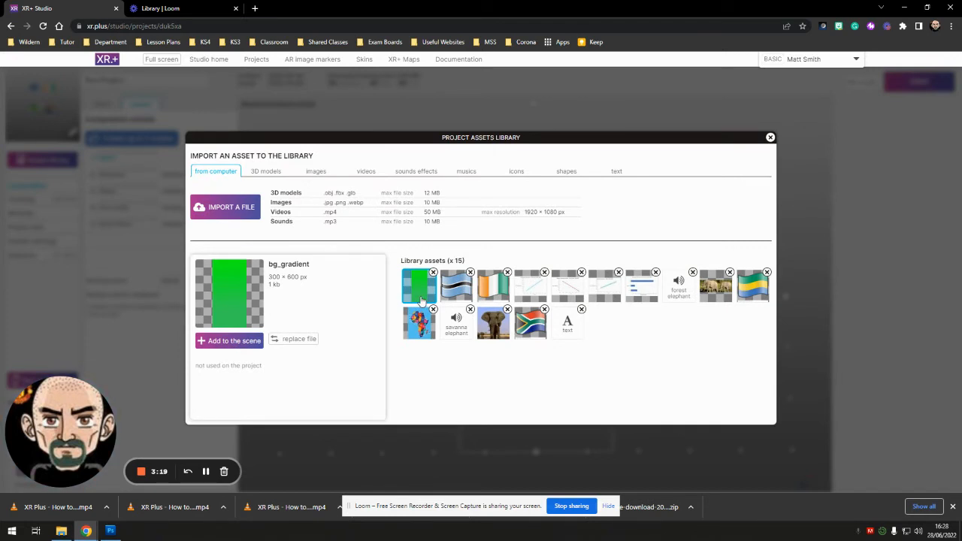
left_click(229, 341)
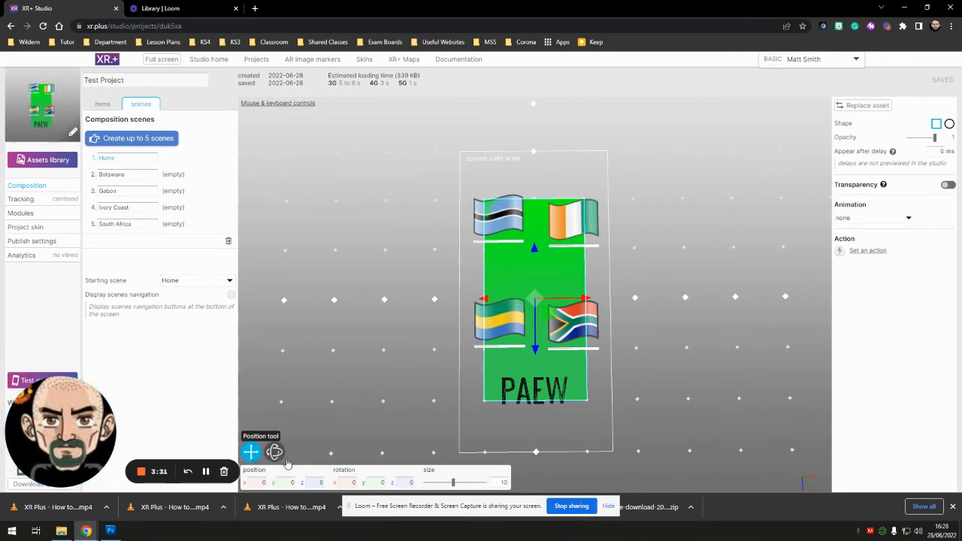
left_click_drag(453, 483, 471, 487)
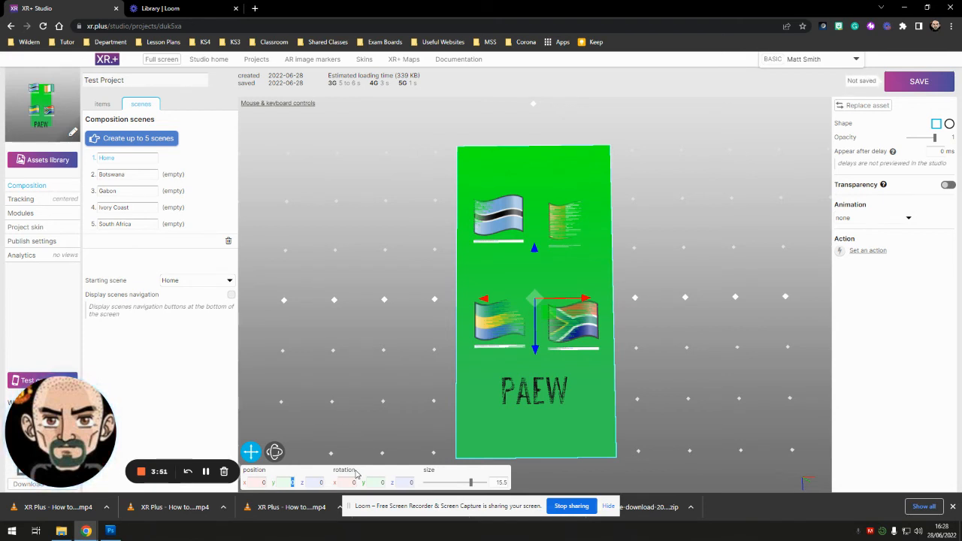
- Try a Y position of 10 for the green background and inspect its height above the flags from the side
type("10")
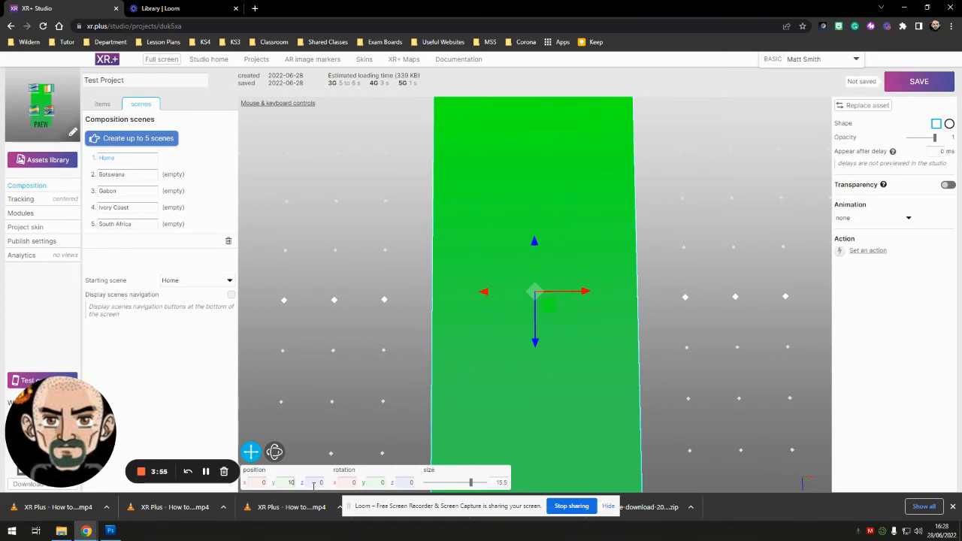
left_click(274, 452)
left_click_drag(716, 358, 707, 302)
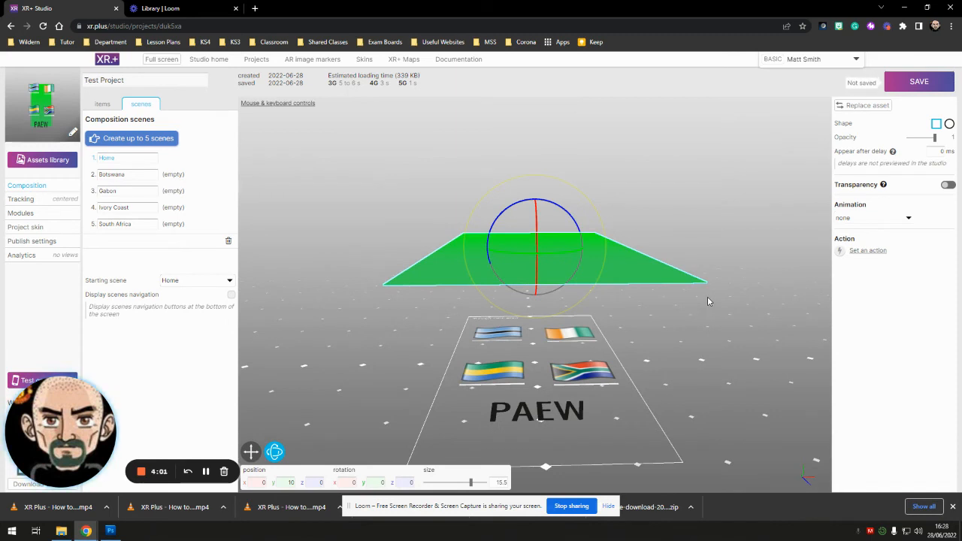
left_click_drag(708, 301, 706, 384)
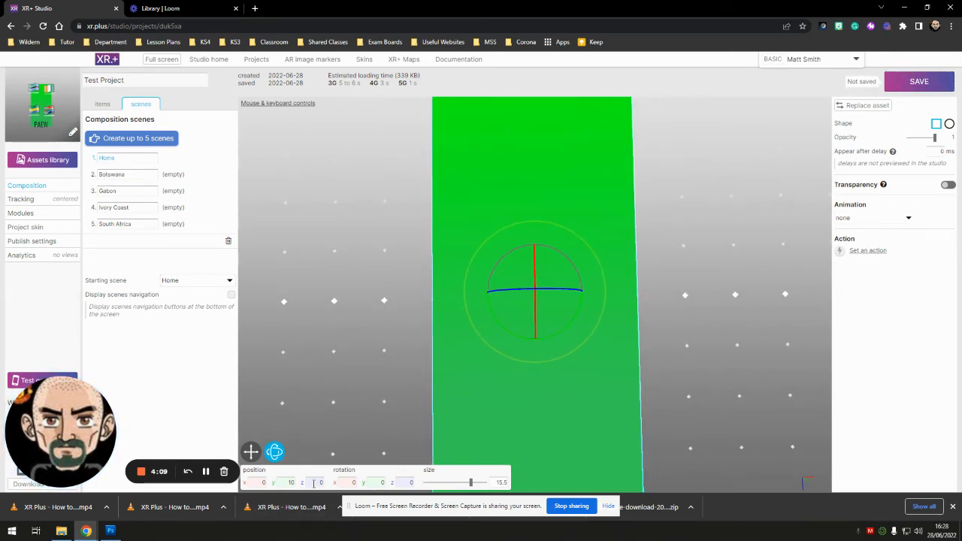
- Set the green background's Y position to -1 and check from the side that it lies behind the flags and text
type("-")
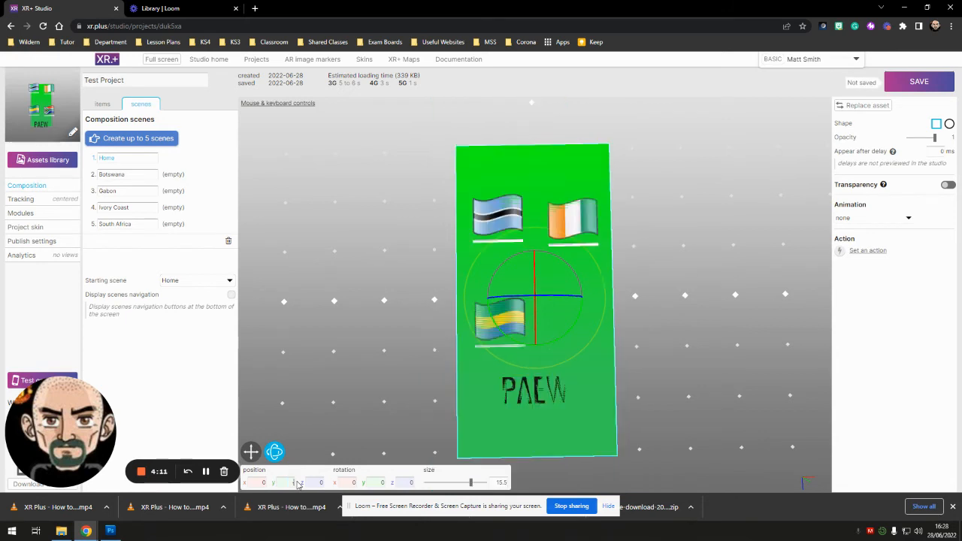
type("1")
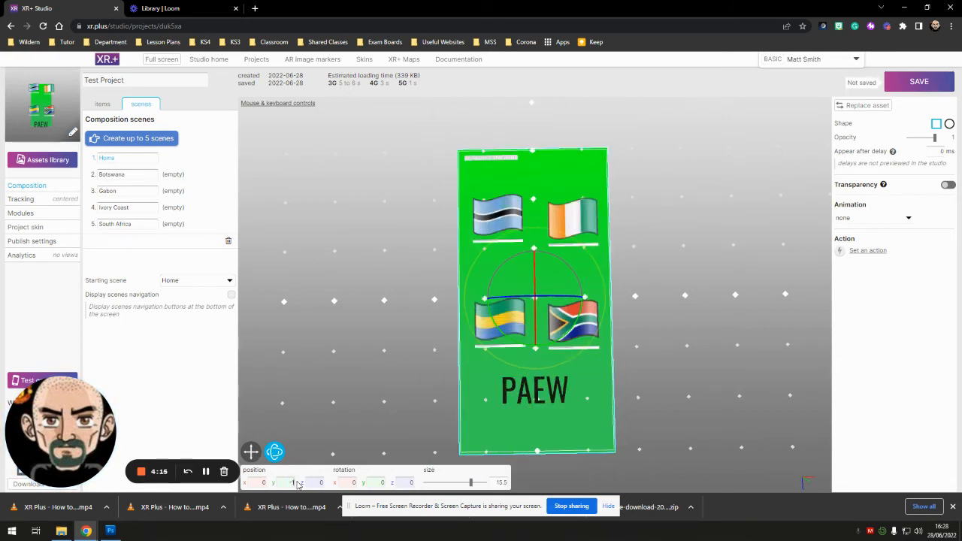
left_click(384, 363)
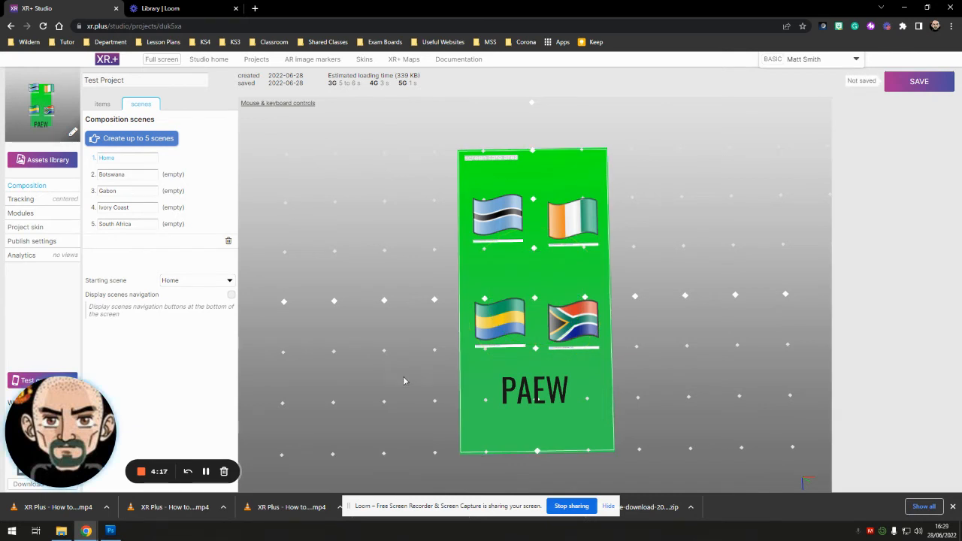
left_click(502, 424)
left_click(387, 432)
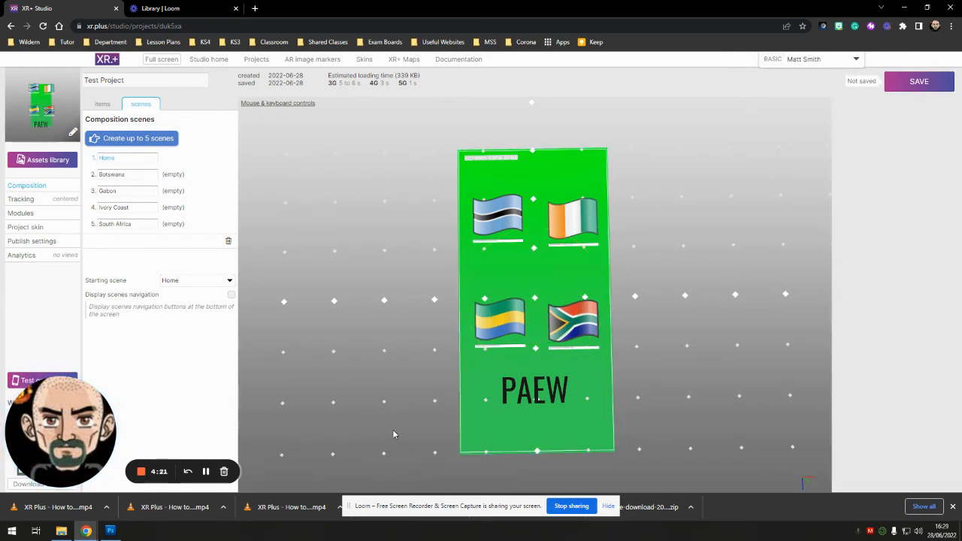
left_click(474, 428)
left_click_drag(383, 440, 365, 337)
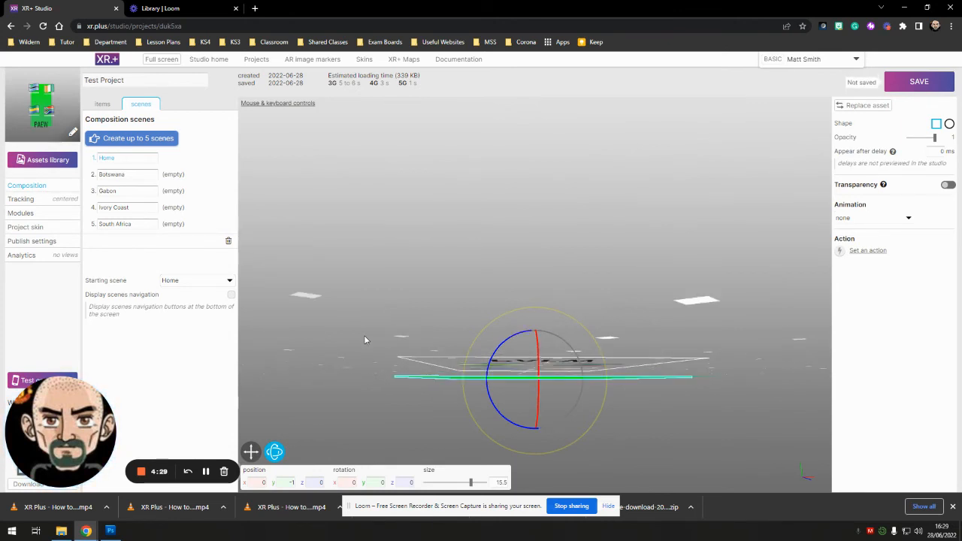
left_click_drag(364, 336, 360, 449)
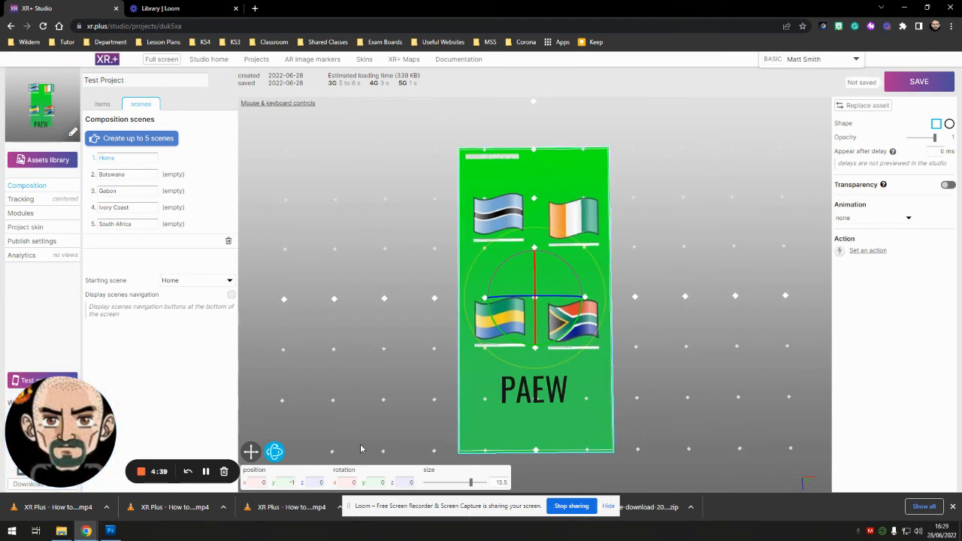
- Switch to the empty Botswana scene and add the Botswana flag from the assets library
left_click(168, 178)
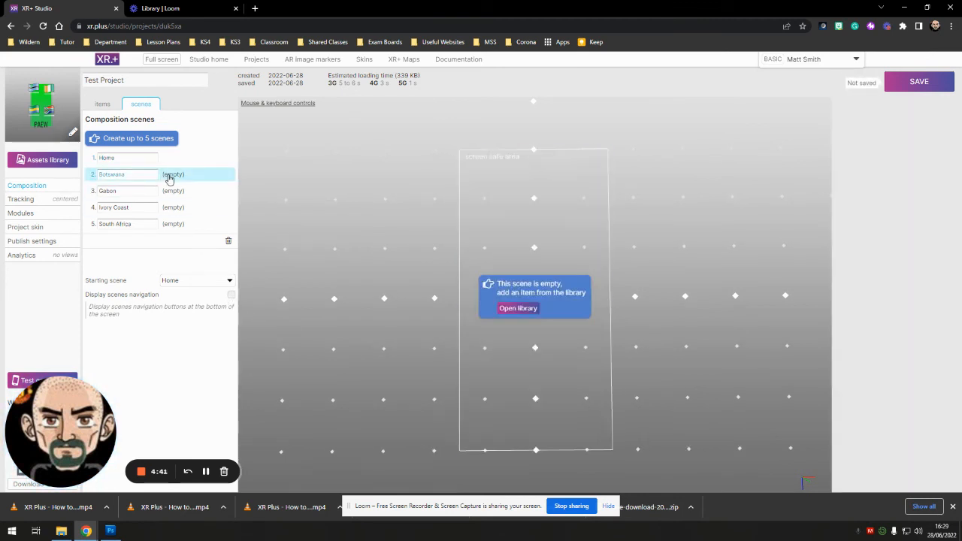
left_click(43, 158)
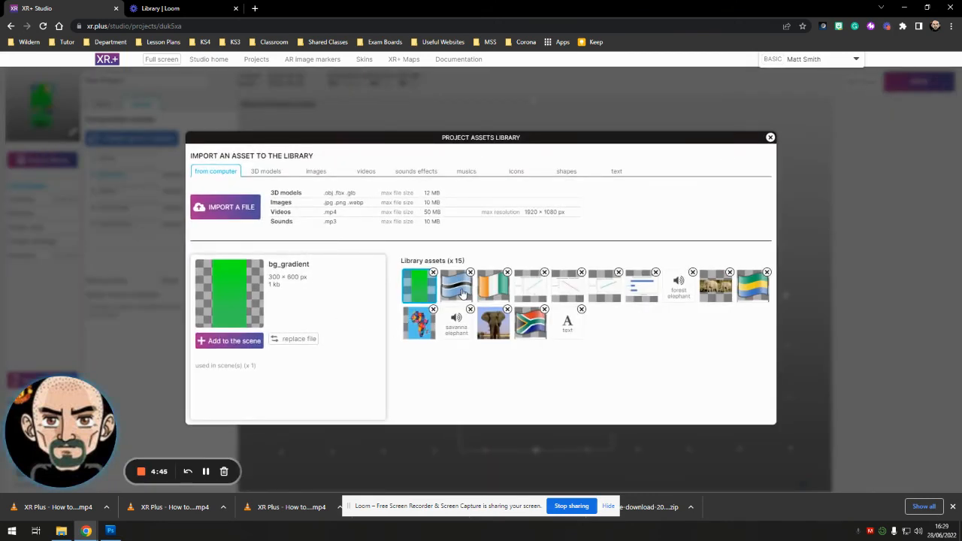
left_click(460, 293)
left_click(228, 342)
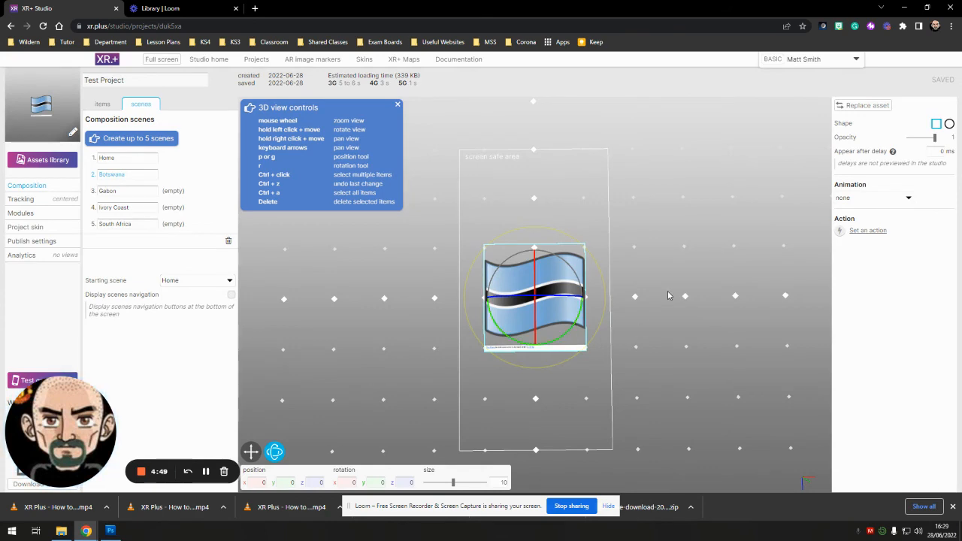
- Add a text item from the assets library to the Botswana scene
left_click(48, 160)
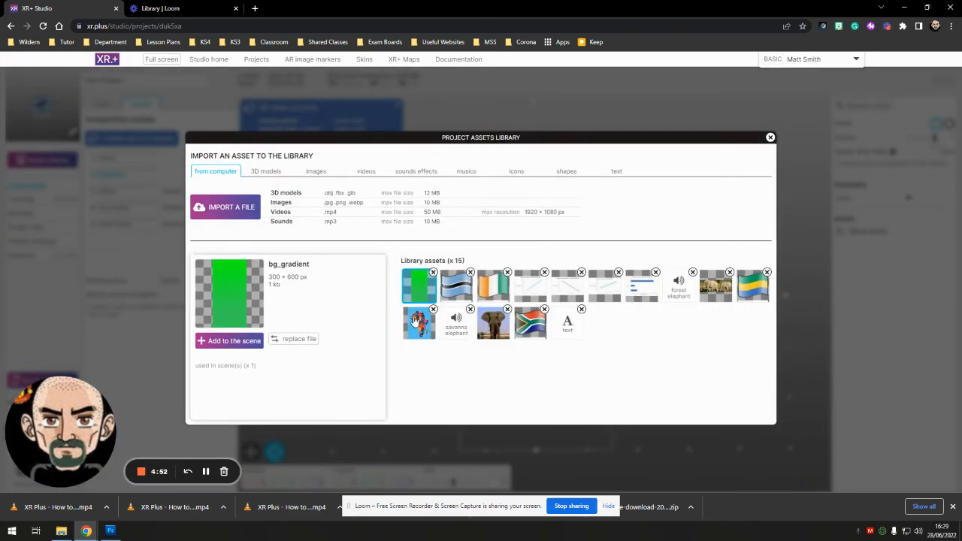
left_click(567, 331)
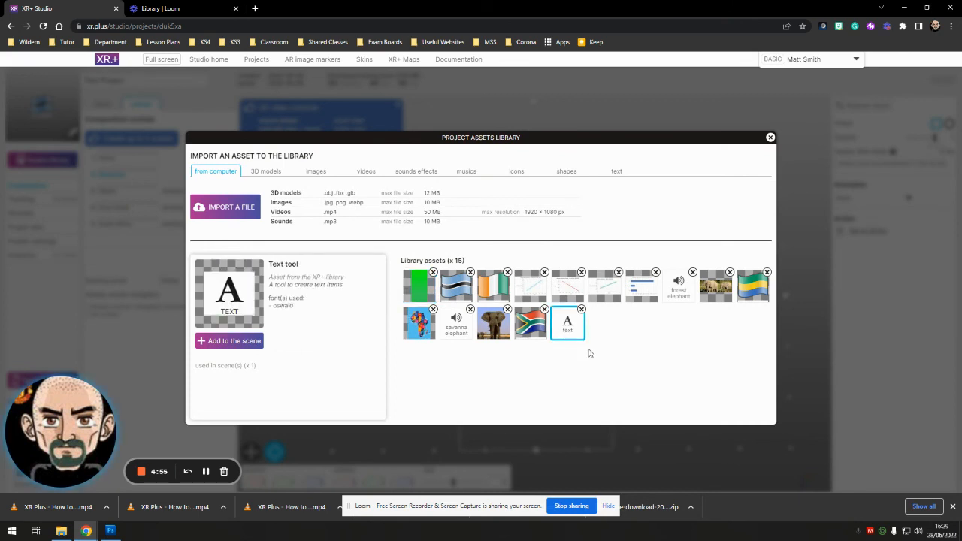
left_click(229, 342)
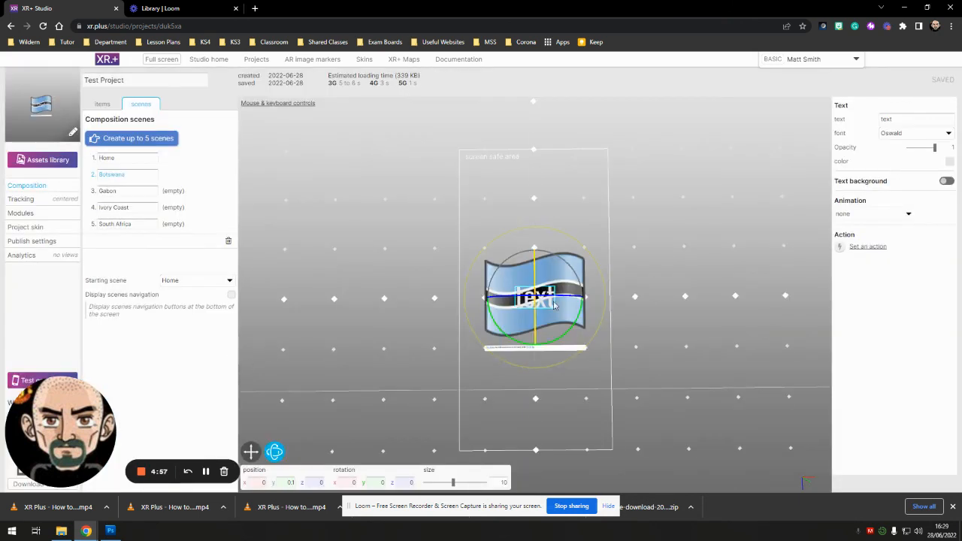
left_click_drag(545, 297, 544, 301)
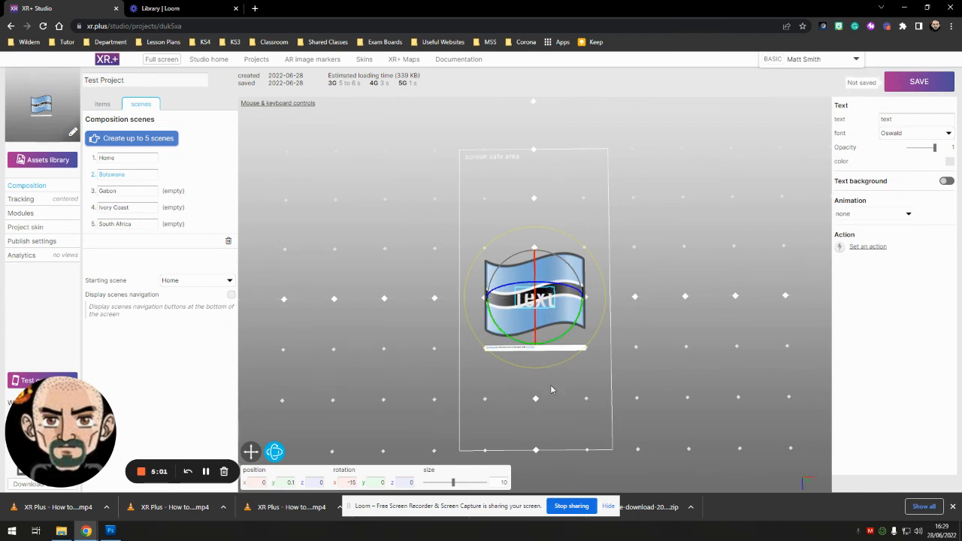
left_click(551, 390)
left_click(524, 302)
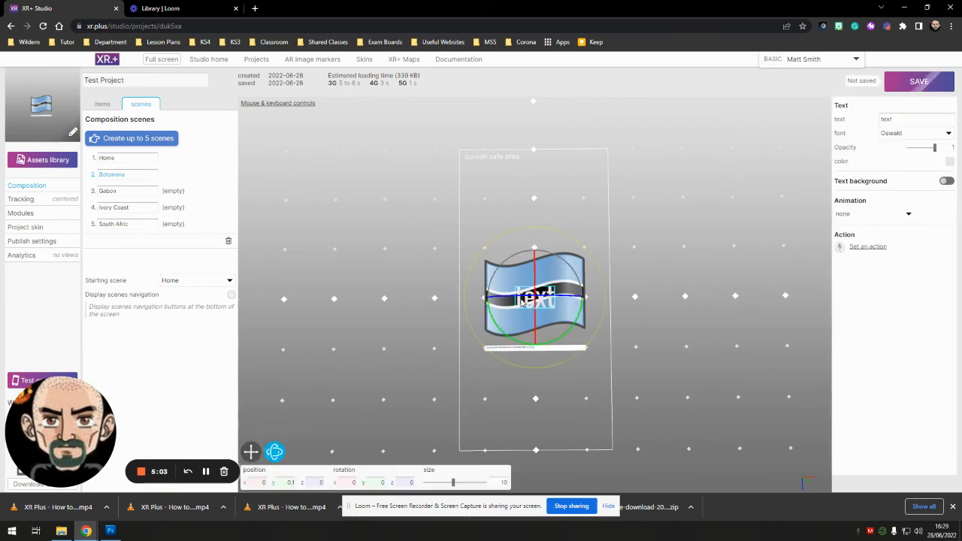
- Move the text item above the Botswana flag, to about X -0.05, Z -10.2
left_click(251, 455)
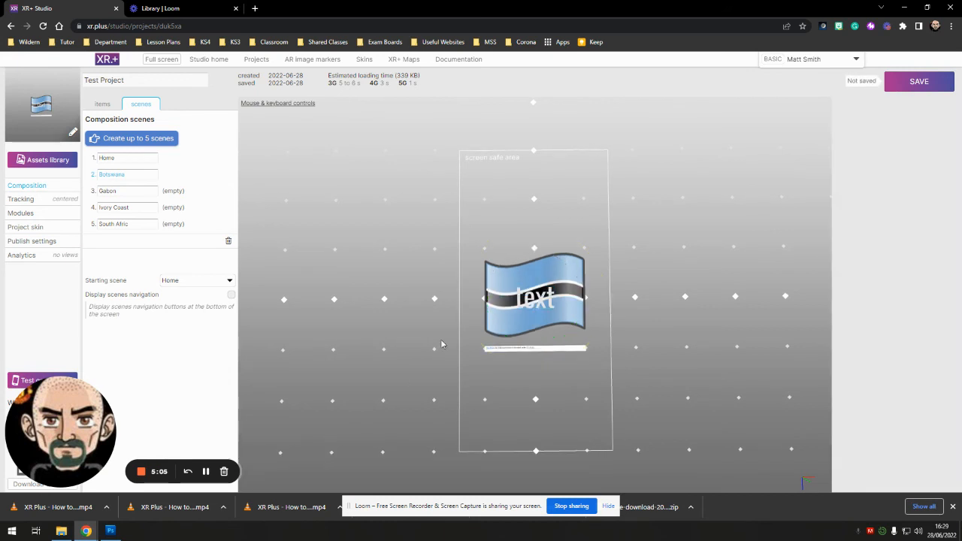
left_click(523, 306)
left_click(274, 452)
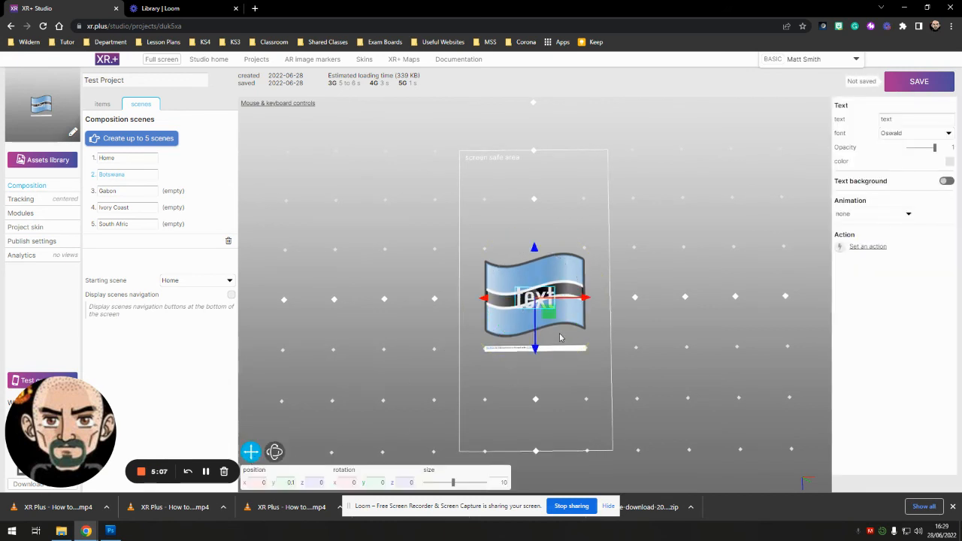
left_click_drag(550, 319, 550, 218)
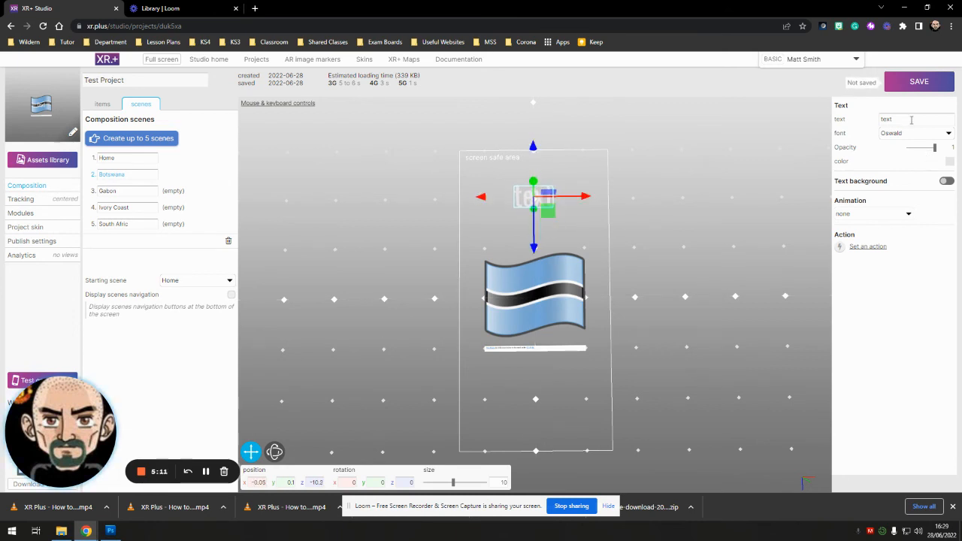
- Change the text above the Botswana flag to "Botawana" and colour it near-black, RGB 5, 5, 5
type("B")
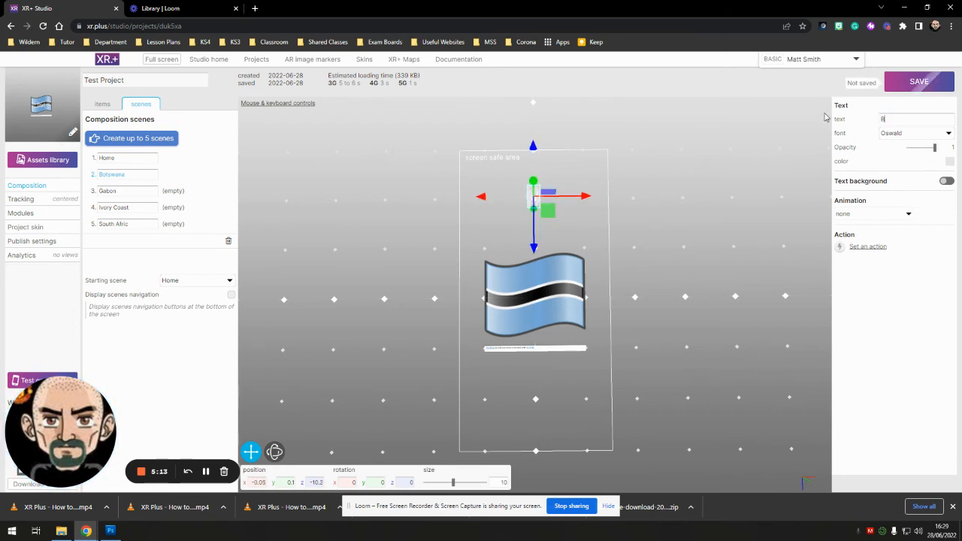
type("otswana")
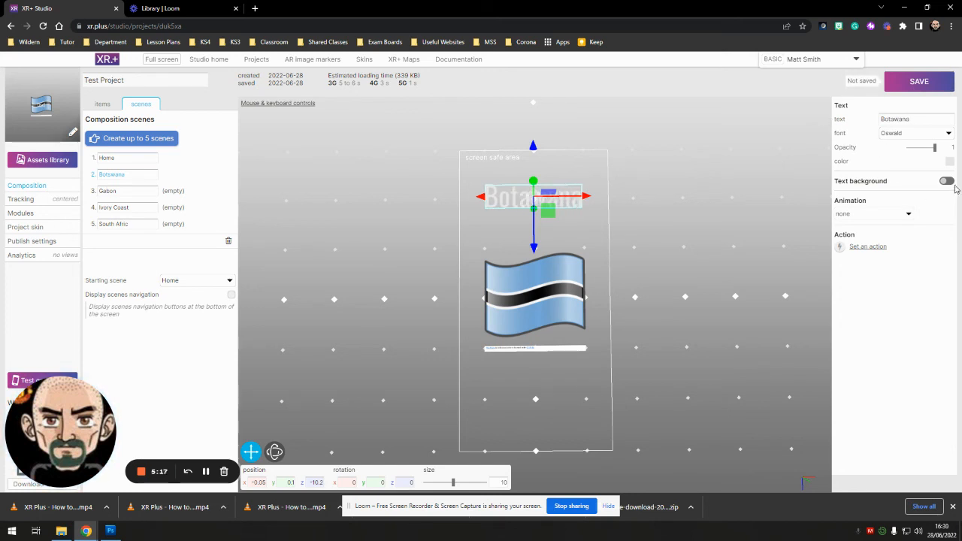
left_click(949, 161)
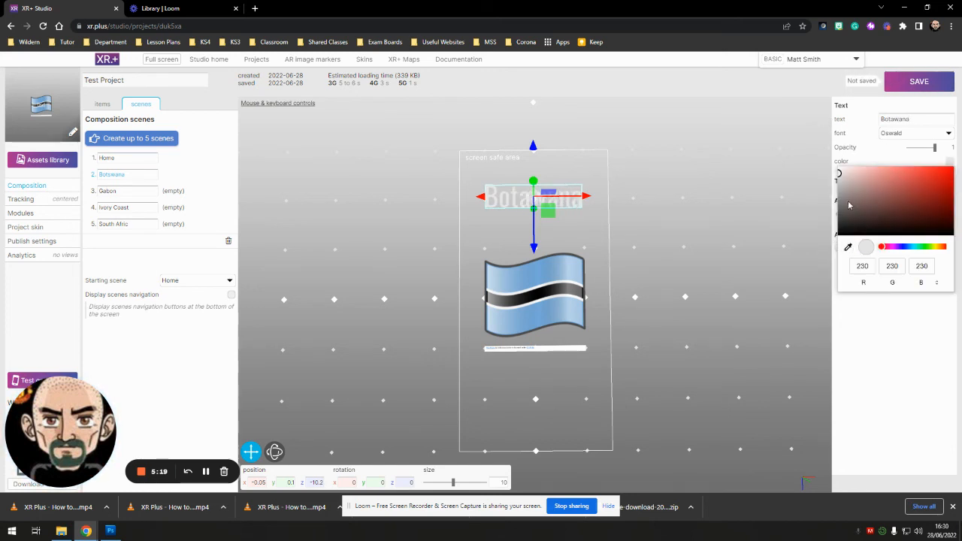
left_click_drag(850, 205, 844, 240)
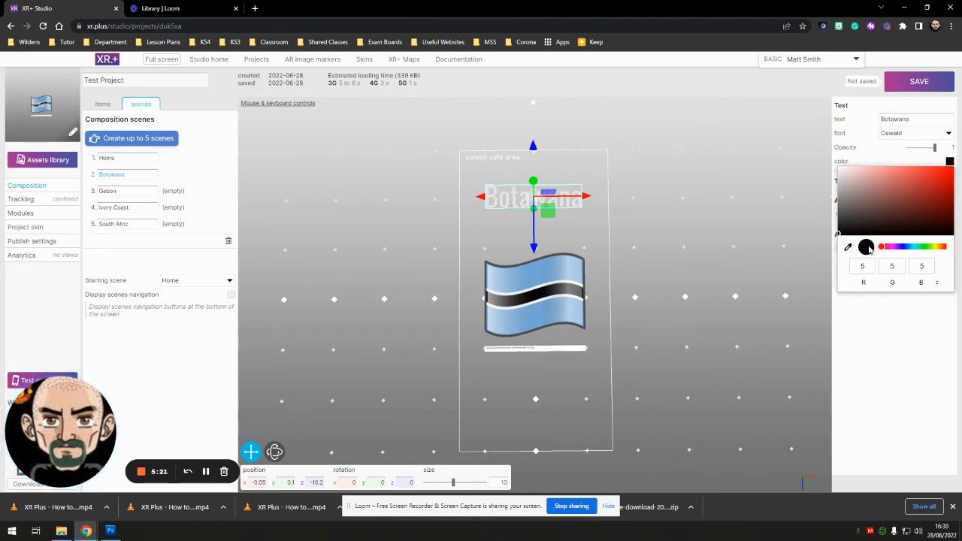
left_click(918, 354)
left_click(735, 360)
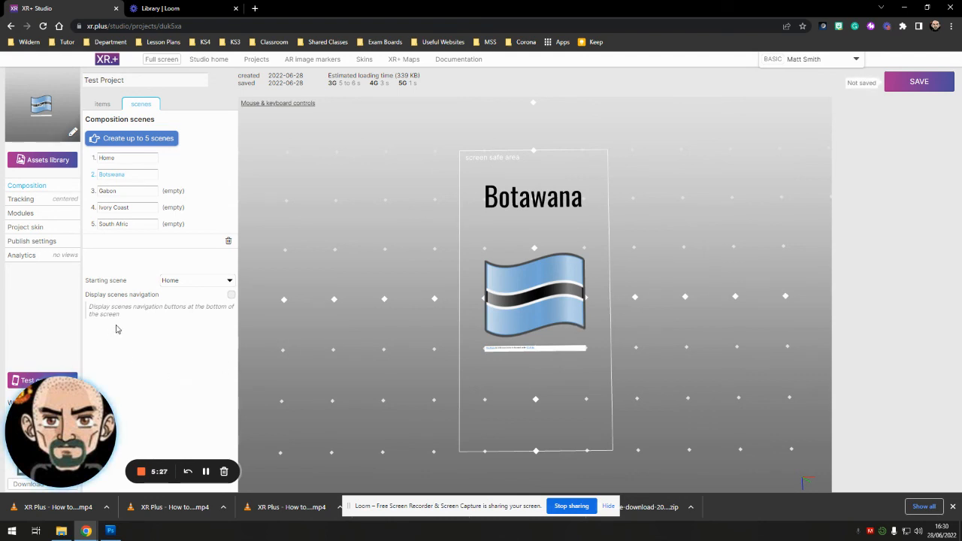
- View the empty country scenes from Gabon to South Afric and choose Home as the project's starting scene
left_click(132, 192)
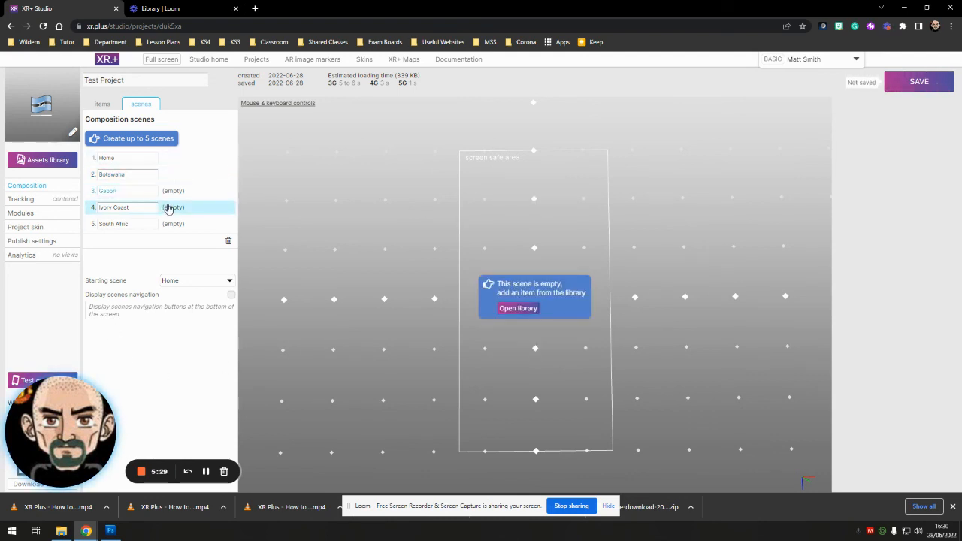
left_click(170, 209)
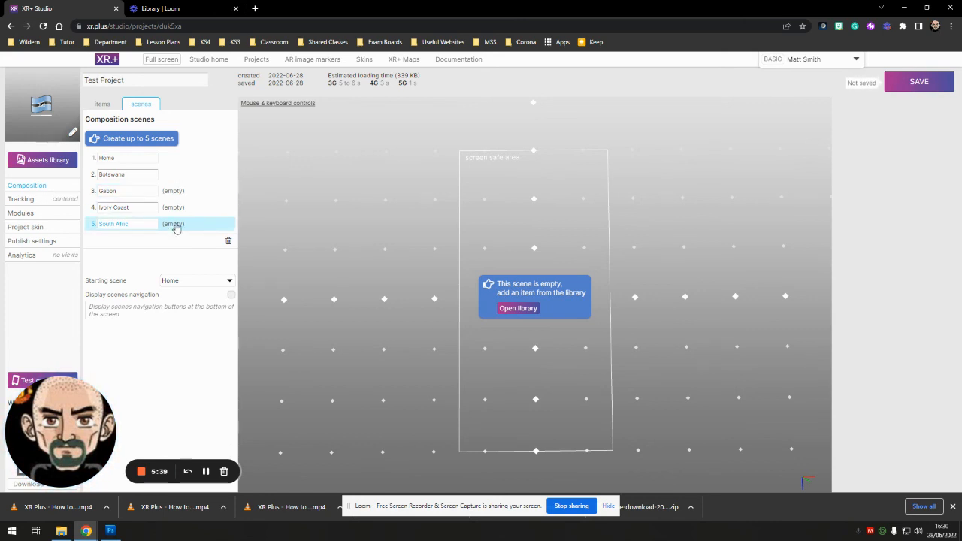
left_click(204, 282)
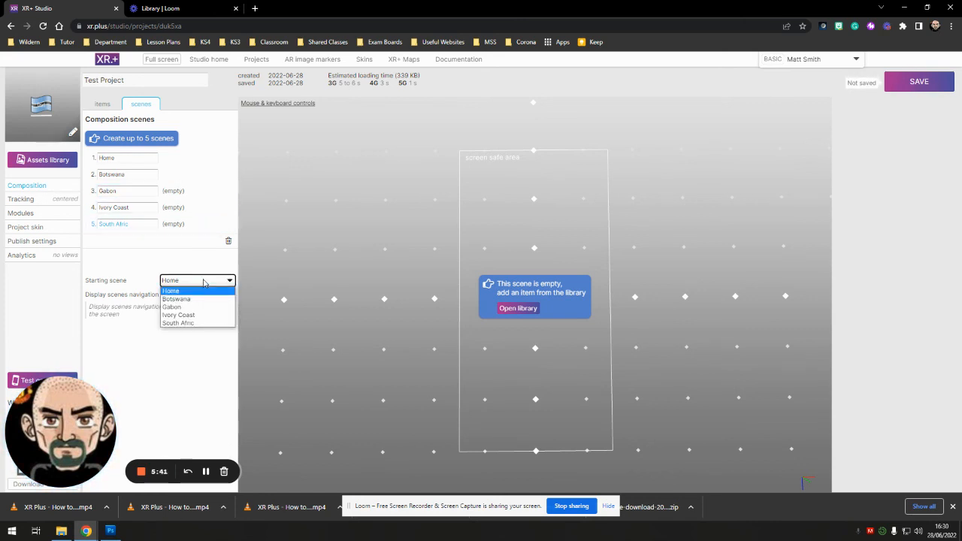
left_click(183, 293)
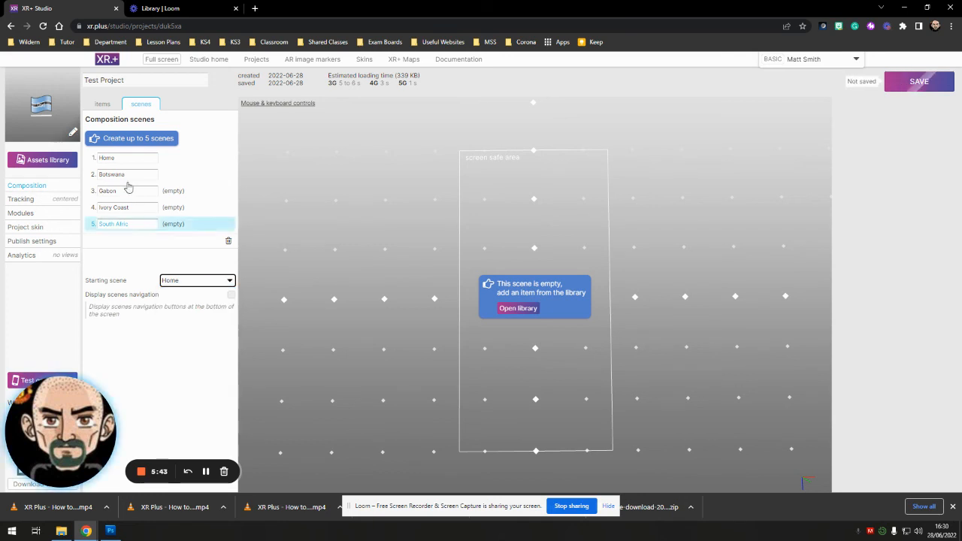